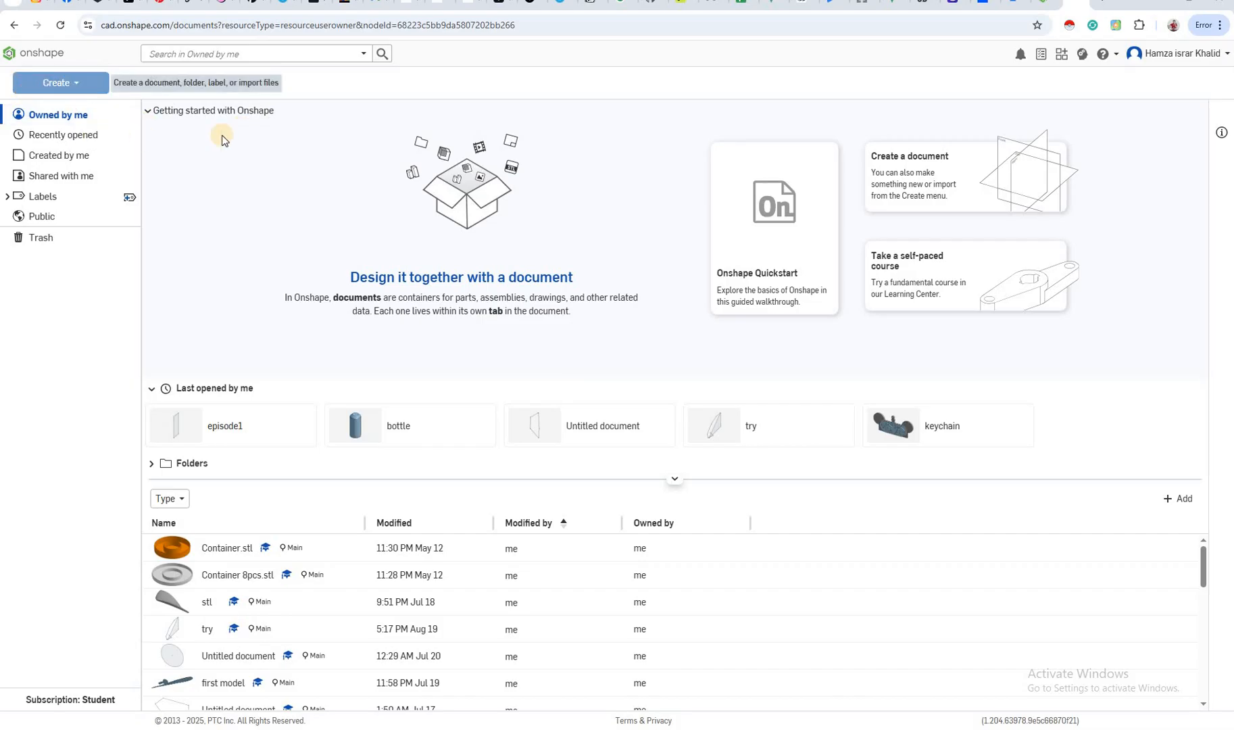
Create a new document named "A" in the Owned by me location
{"action": "left_click", "coordinate": [70, 85]}
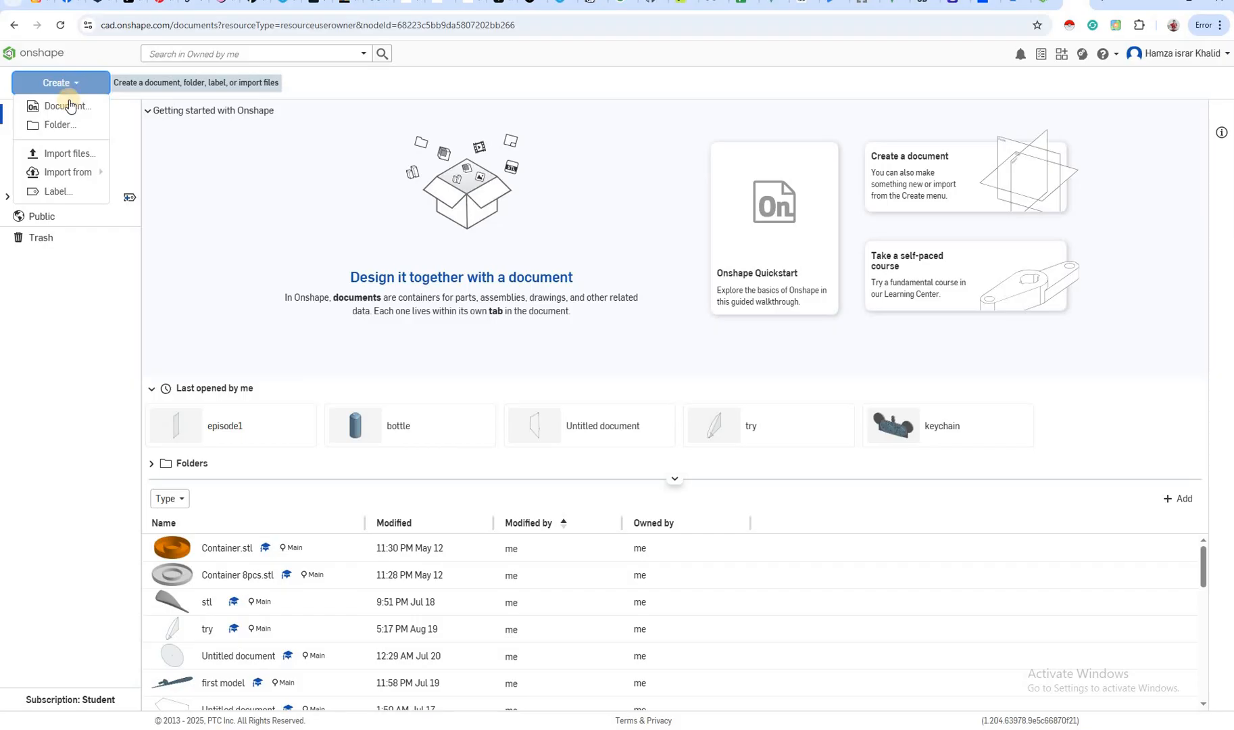
{"action": "left_click", "coordinate": [68, 107]}
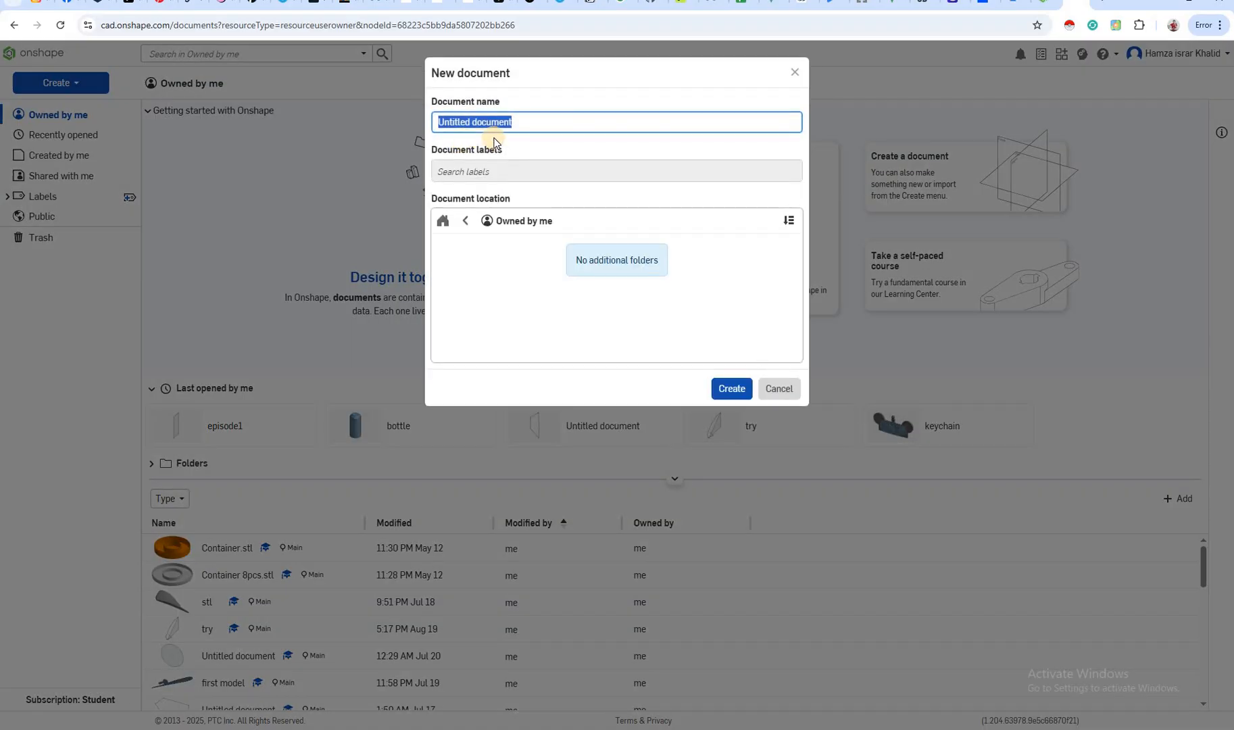
{"action": "type", "text": "A"}
{"action": "left_click", "coordinate": [733, 389]}
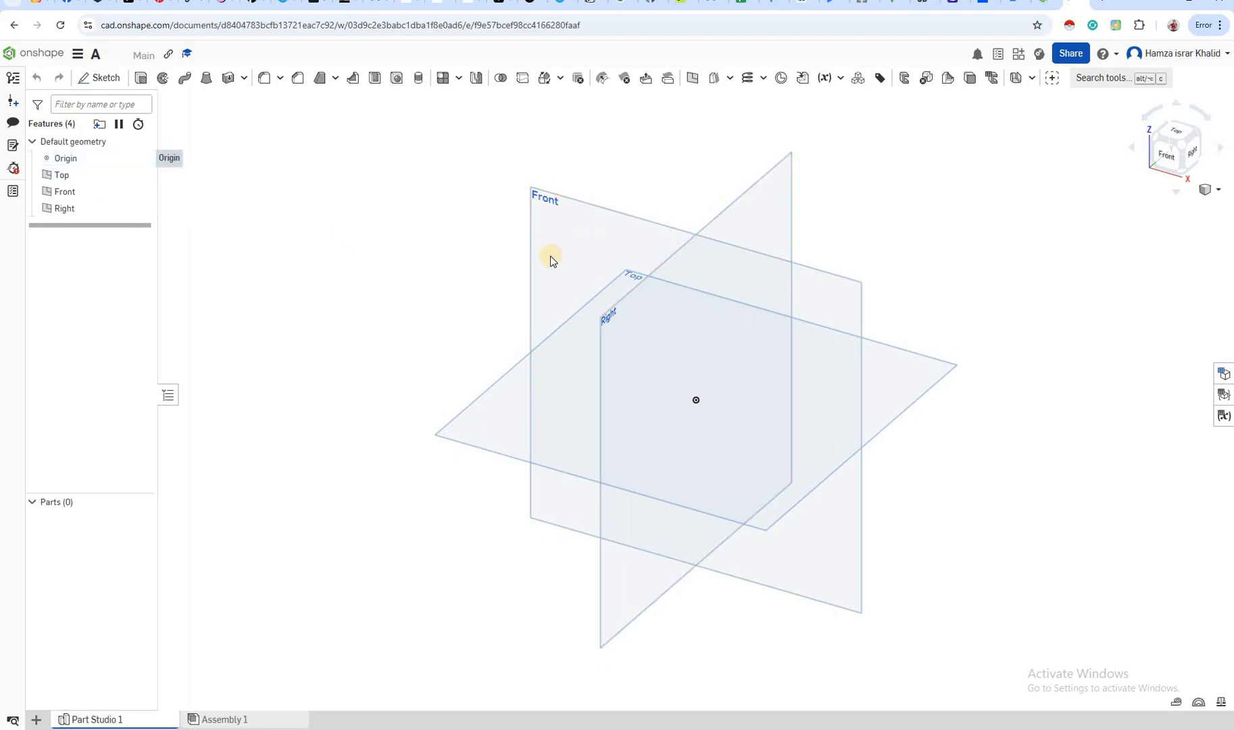
Select the Top plane and examine the default planes from several angles, ending in the Front view
{"action": "left_click", "coordinate": [74, 182]}
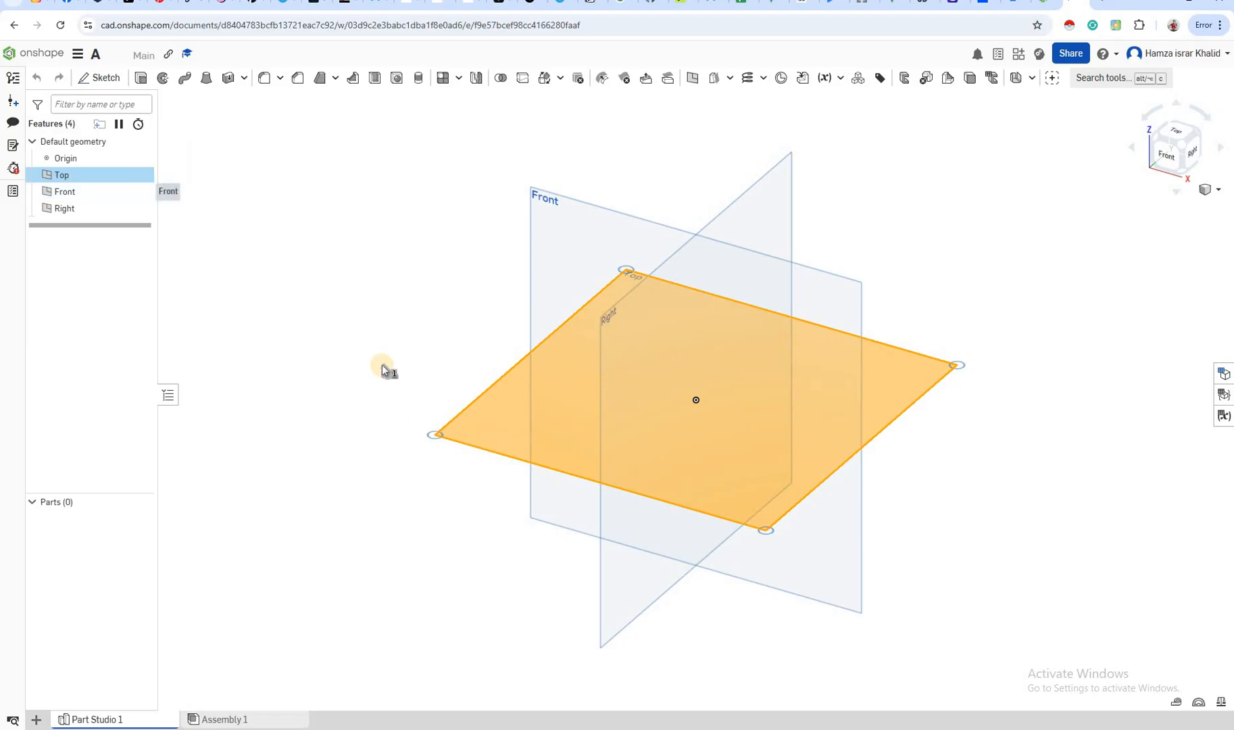
{"action": "right_click", "coordinate": [482, 436]}
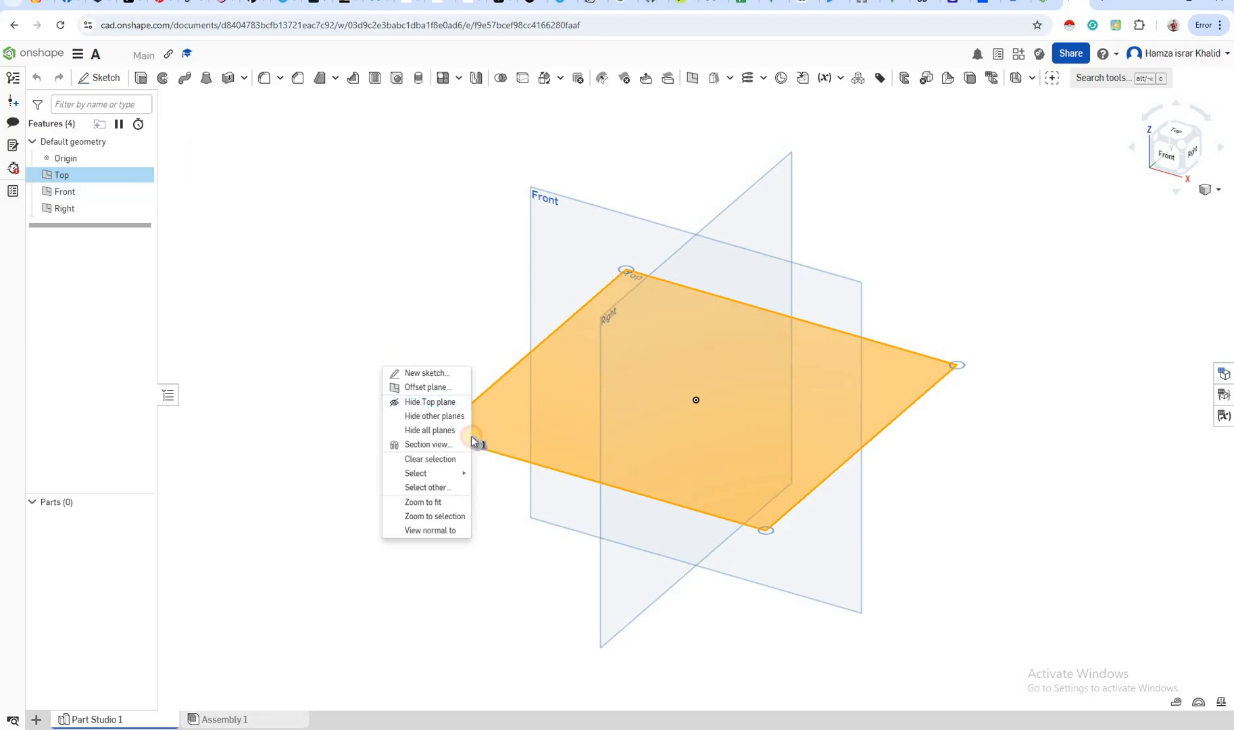
{"action": "key", "text": "Escape"}
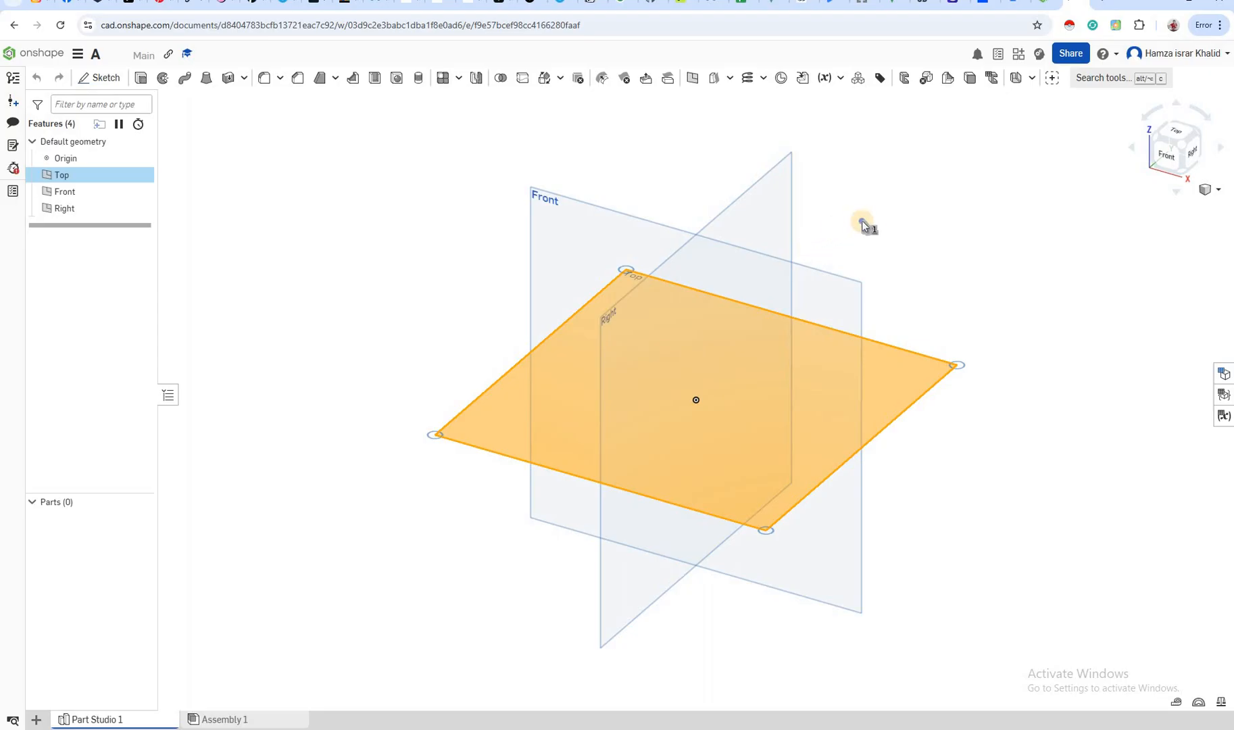
{"action": "key", "text": "Right"}
{"action": "key", "text": "Right"}
{"action": "key", "text": "Right"}
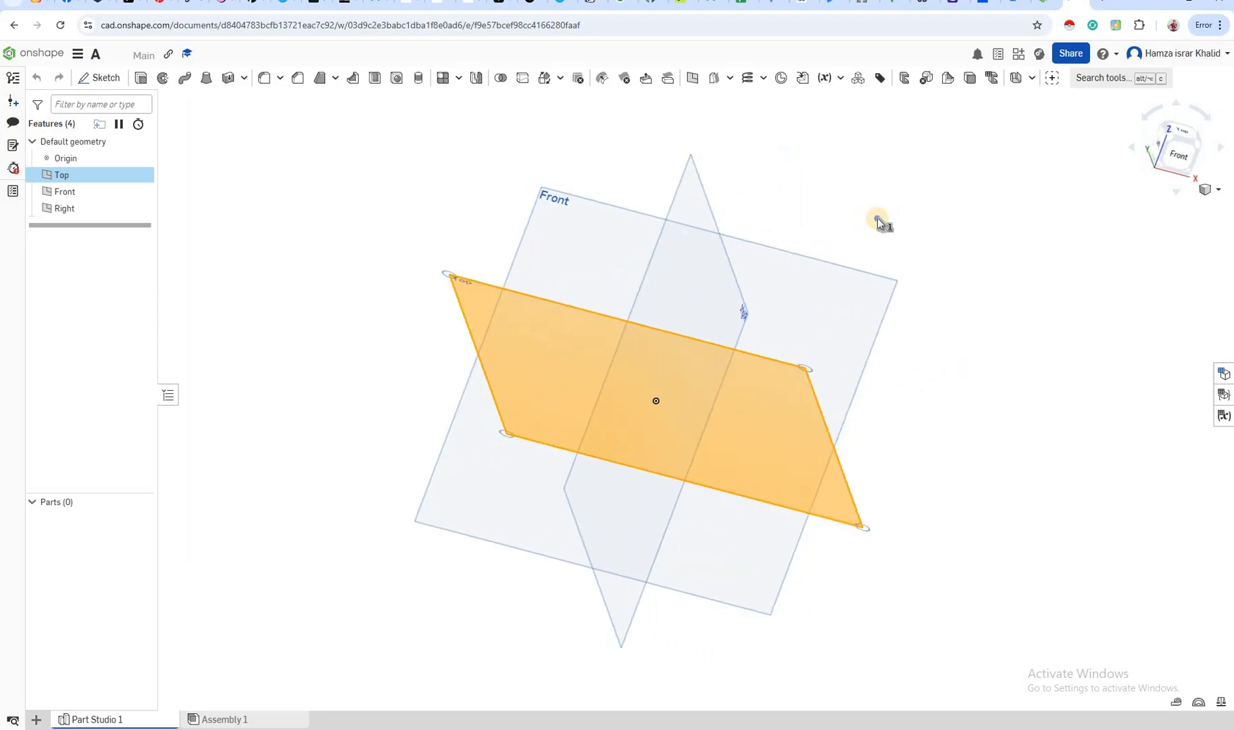
{"action": "key", "text": "Right"}
{"action": "key", "text": "Right"}
{"action": "key", "text": "Right"}
{"action": "key", "text": "Right"}
{"action": "key", "text": "Right"}
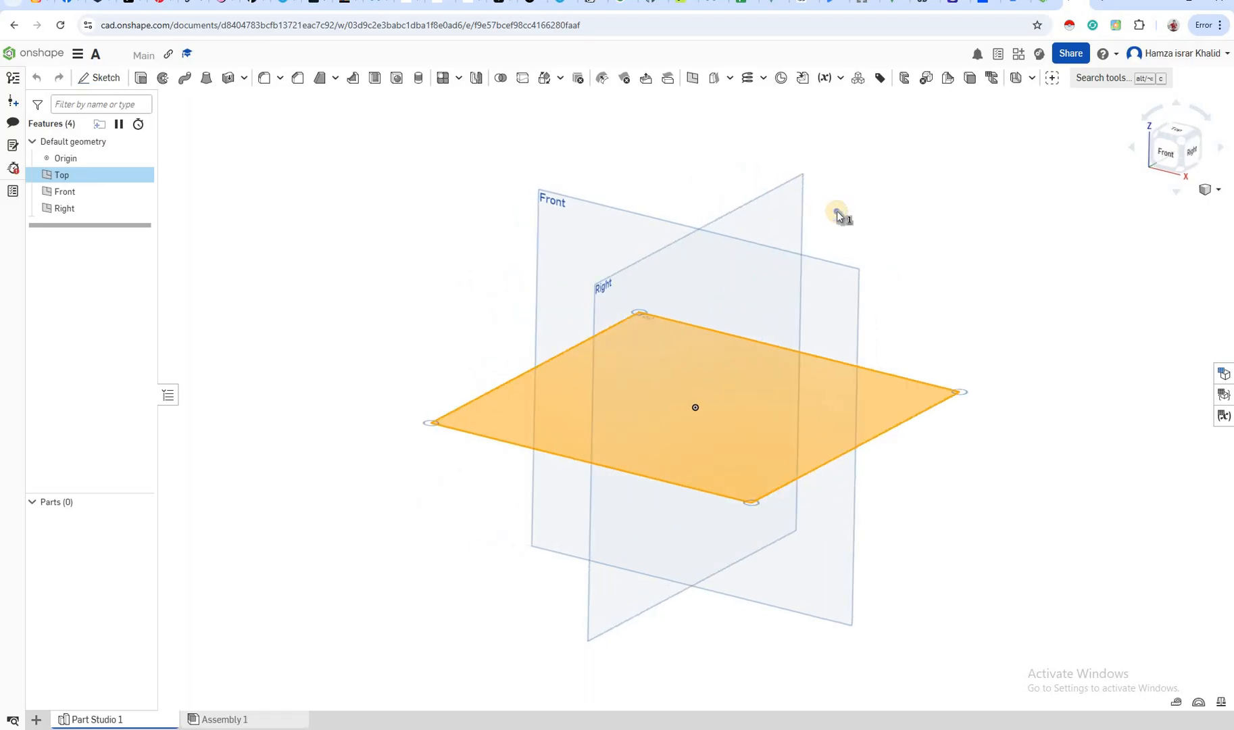
{"action": "right_click_drag", "start_coordinate": [830, 210], "coordinate": [694, 220]}
{"action": "right_click_drag", "start_coordinate": [775, 313], "coordinate": [1177, 139]}
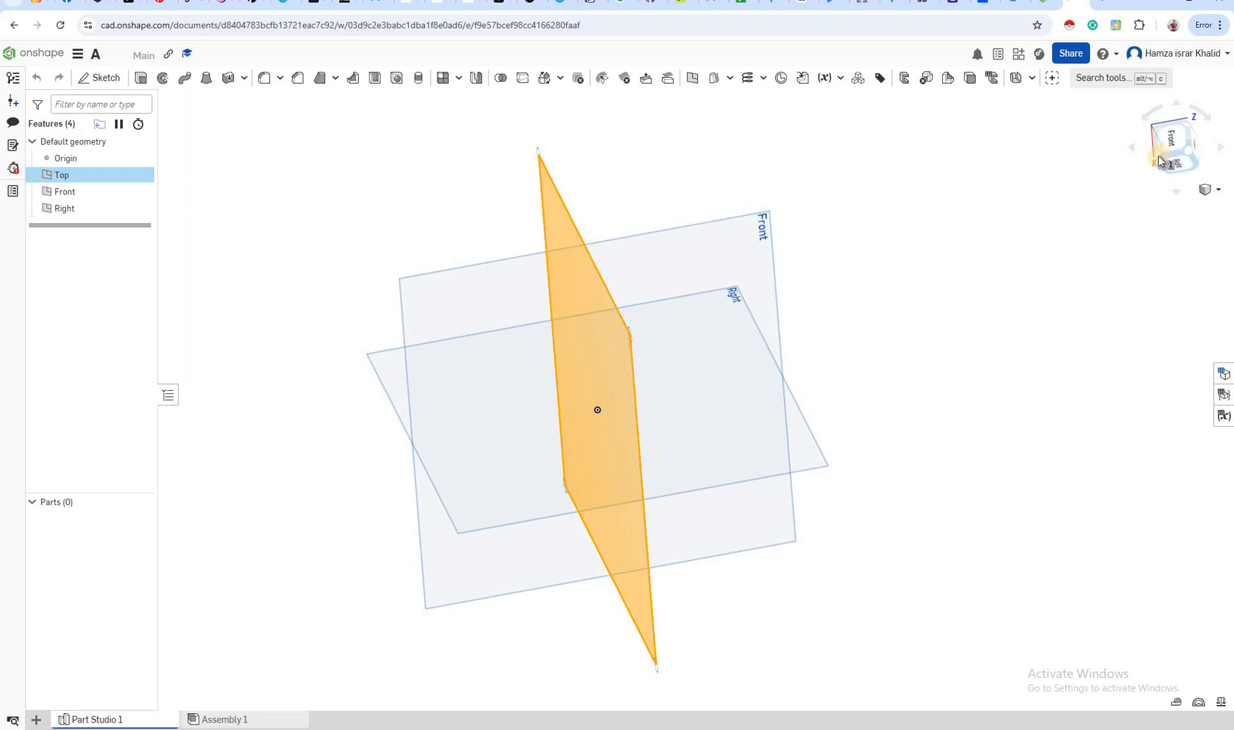
{"action": "left_click", "coordinate": [1160, 161]}
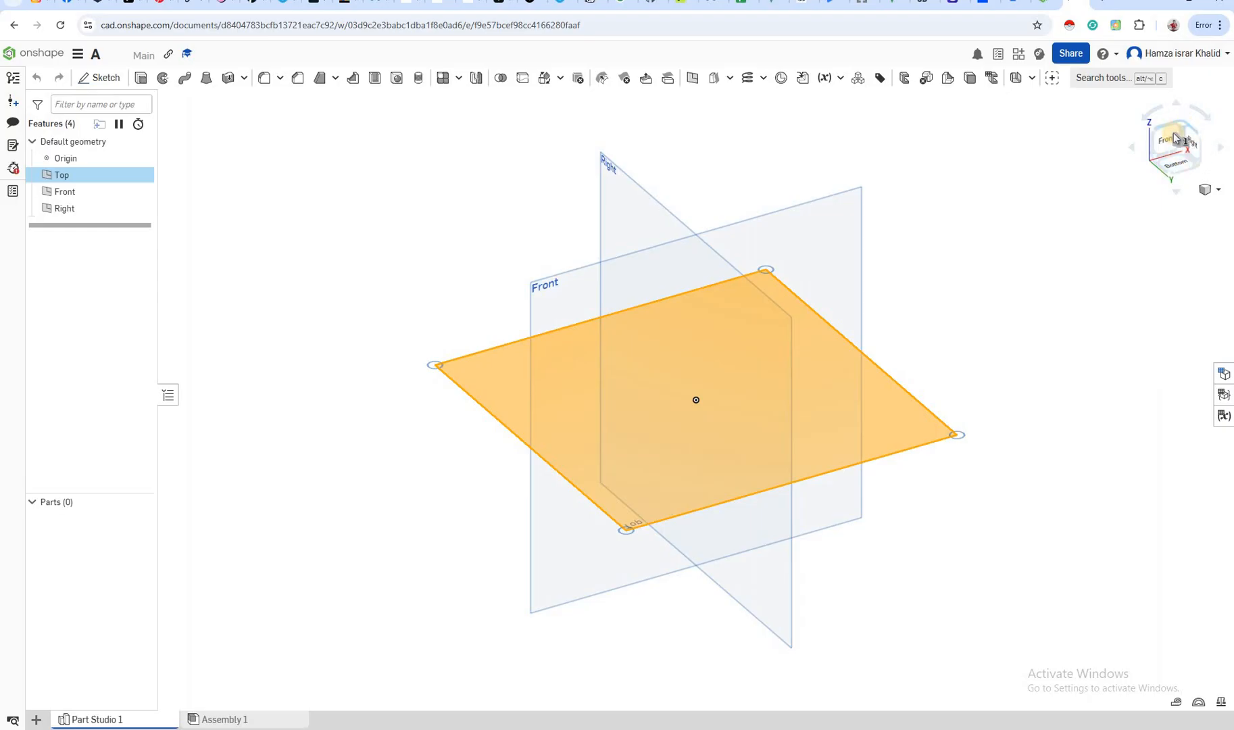
{"action": "left_click", "coordinate": [1174, 139]}
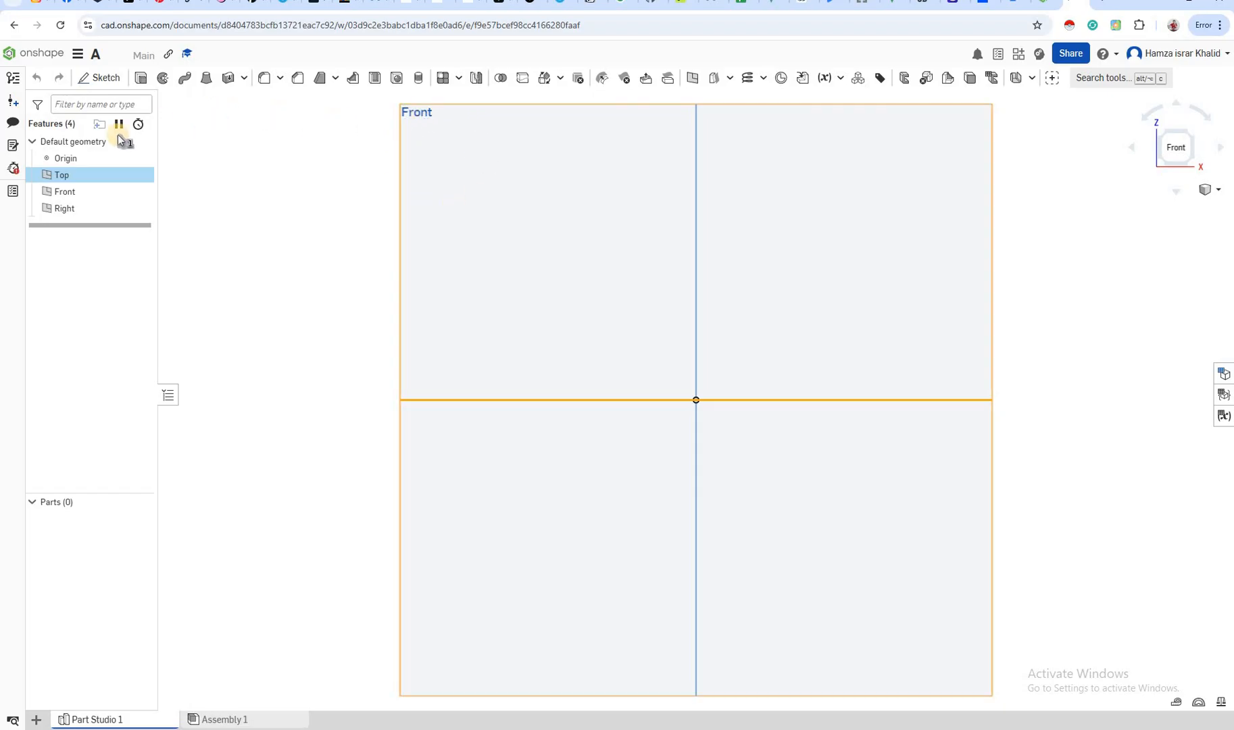
Create an empty sketch on the Top plane and accept it
{"action": "left_click", "coordinate": [66, 192]}
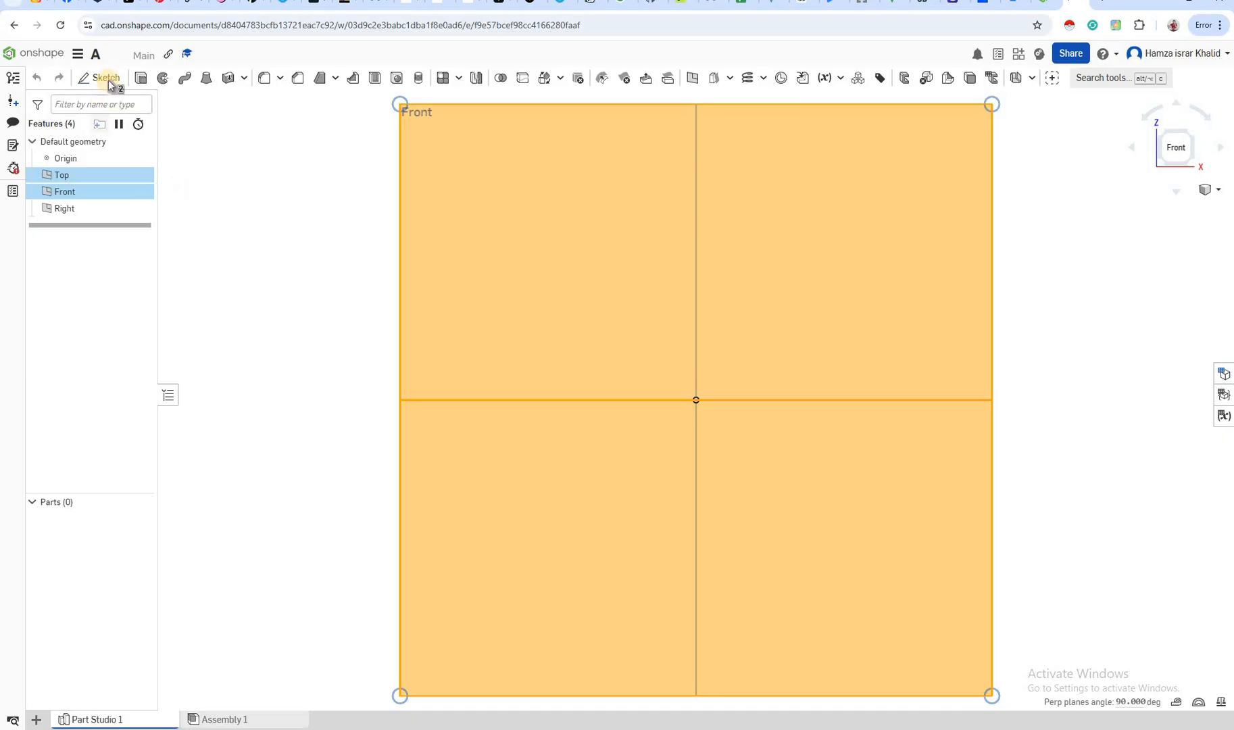
{"action": "left_click", "coordinate": [108, 80]}
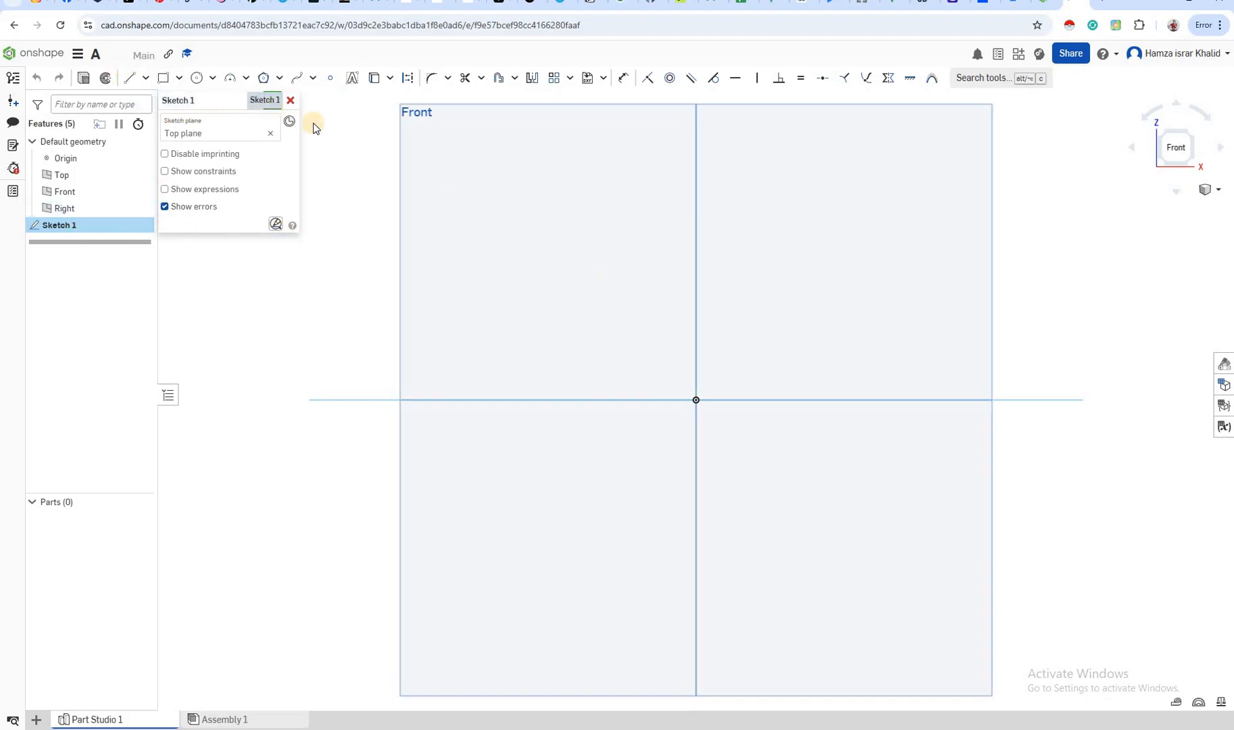
{"action": "left_click", "coordinate": [269, 100]}
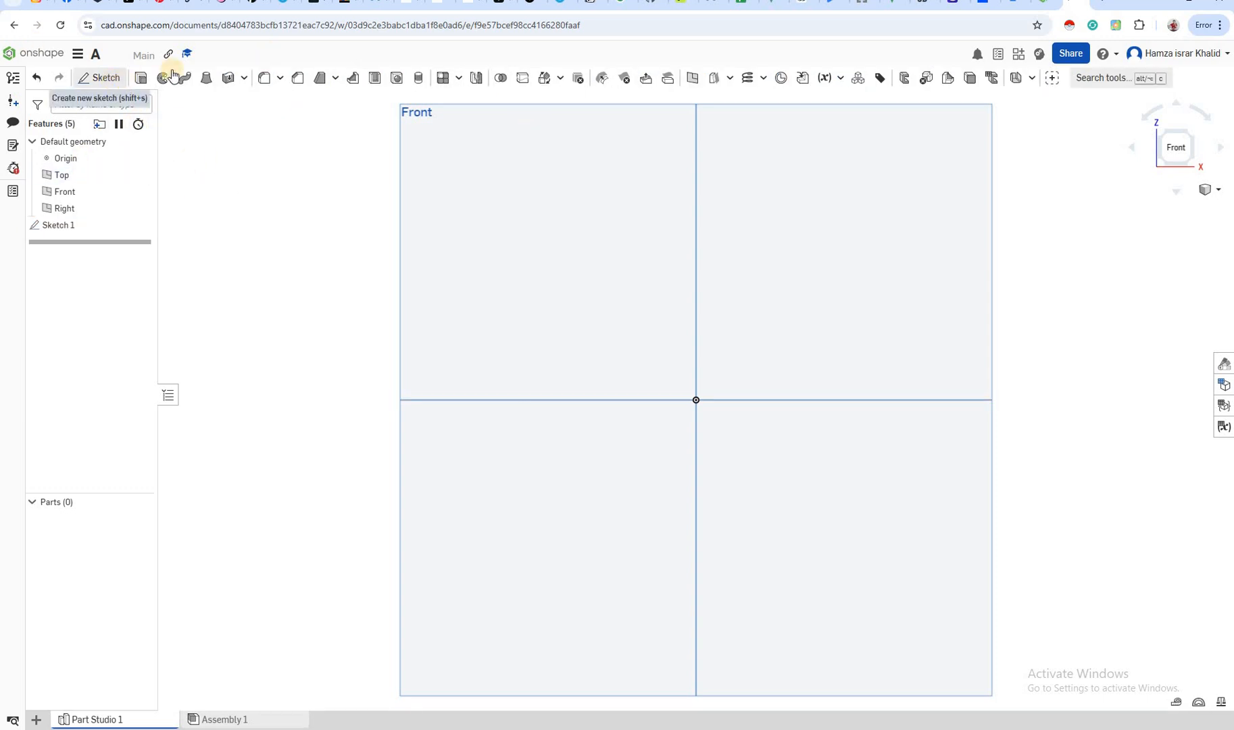
{"action": "left_click", "coordinate": [62, 225]}
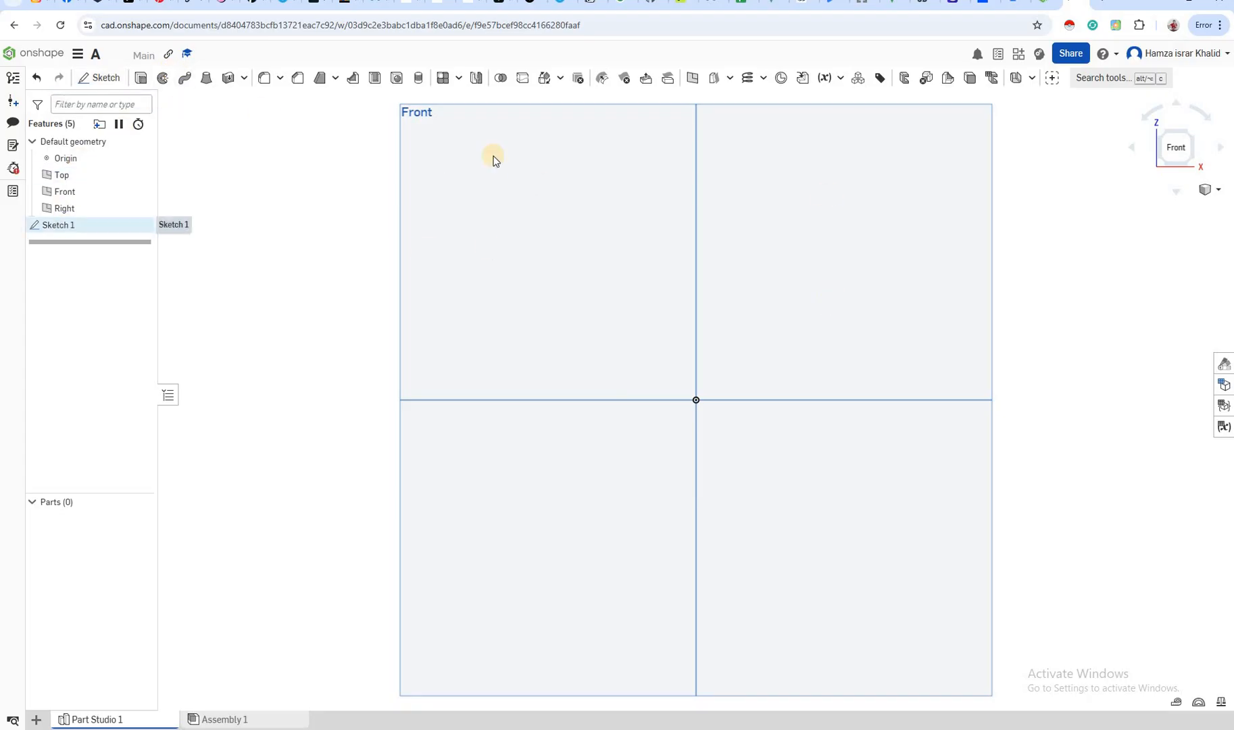
{"action": "left_click", "coordinate": [89, 229]}
{"action": "left_click", "coordinate": [89, 228]}
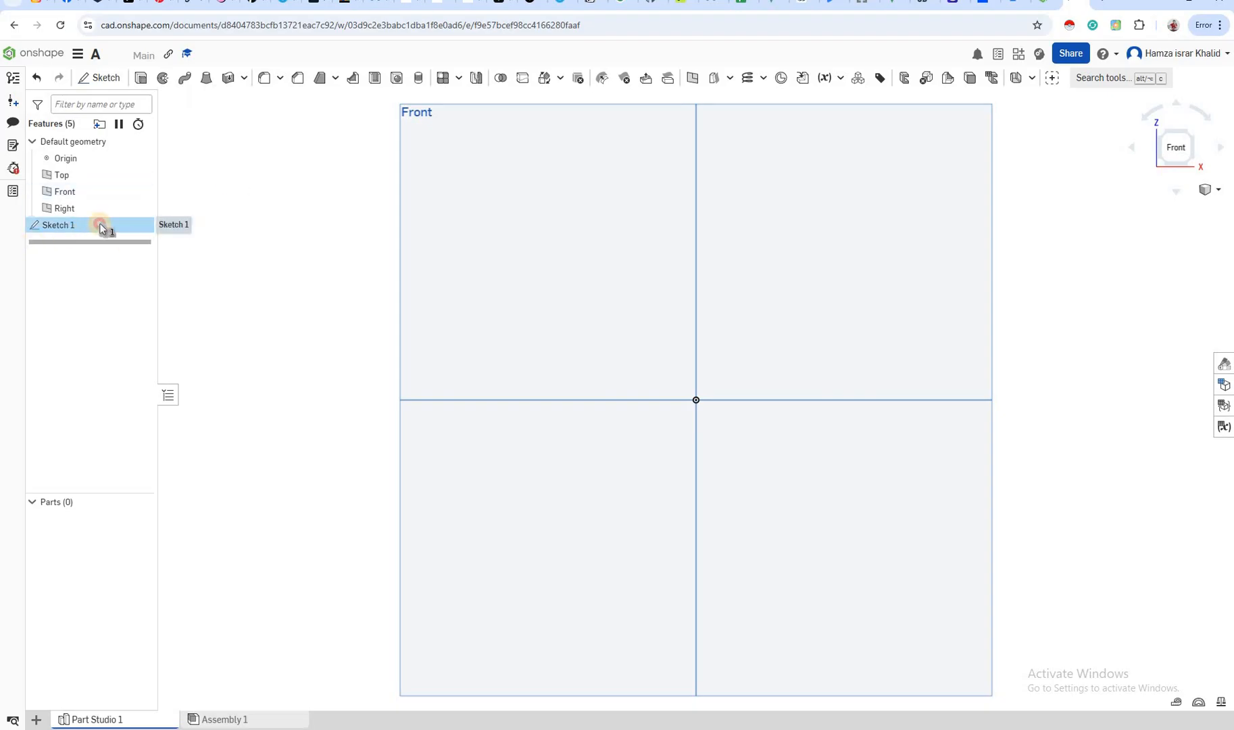
{"action": "double_click", "coordinate": [100, 228]}
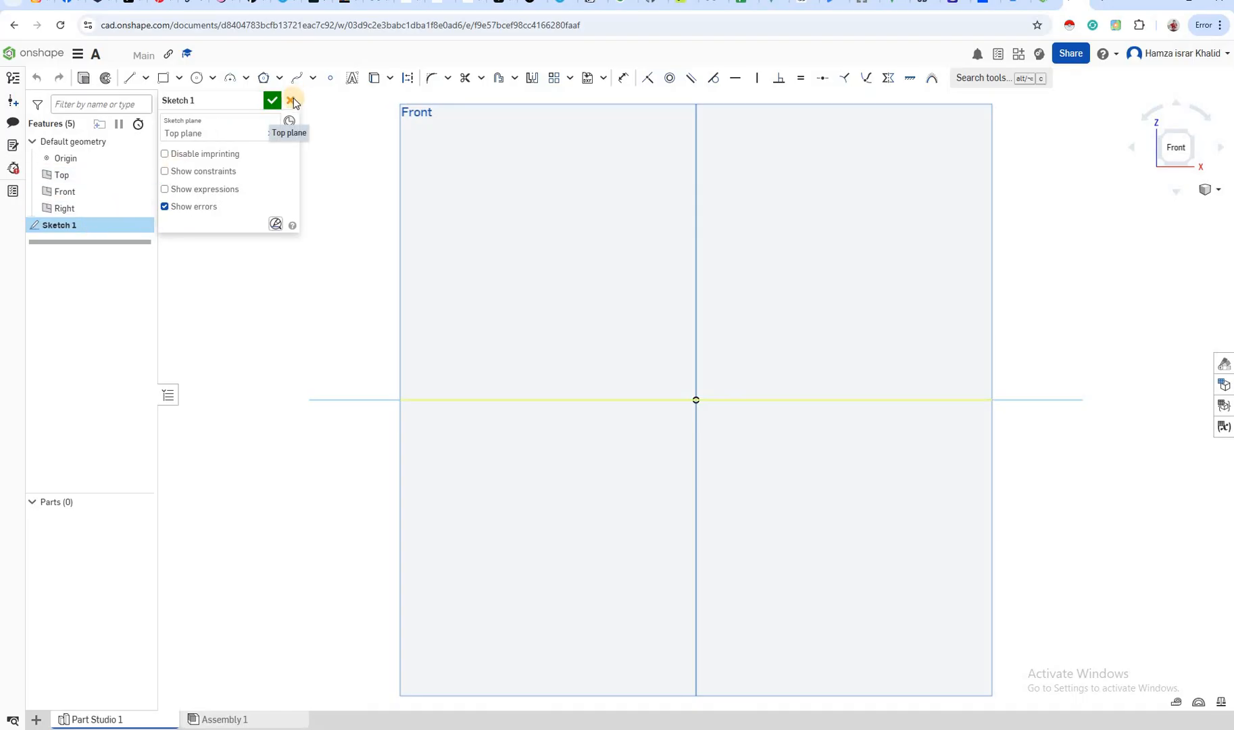
{"action": "left_click", "coordinate": [290, 100]}
Reopen Sketch 1 for editing and replace its sketch plane with the Right plane, viewed straight on
{"action": "right_click", "coordinate": [95, 232]}
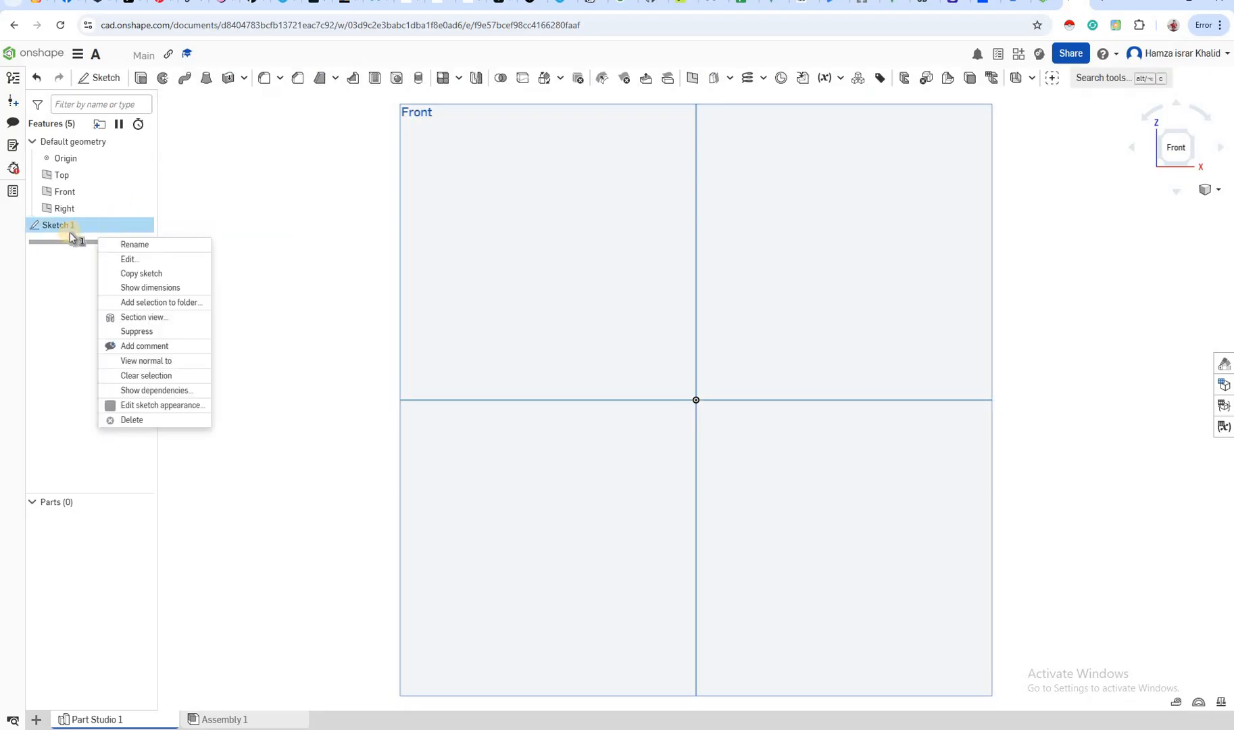
{"action": "left_click", "coordinate": [128, 261]}
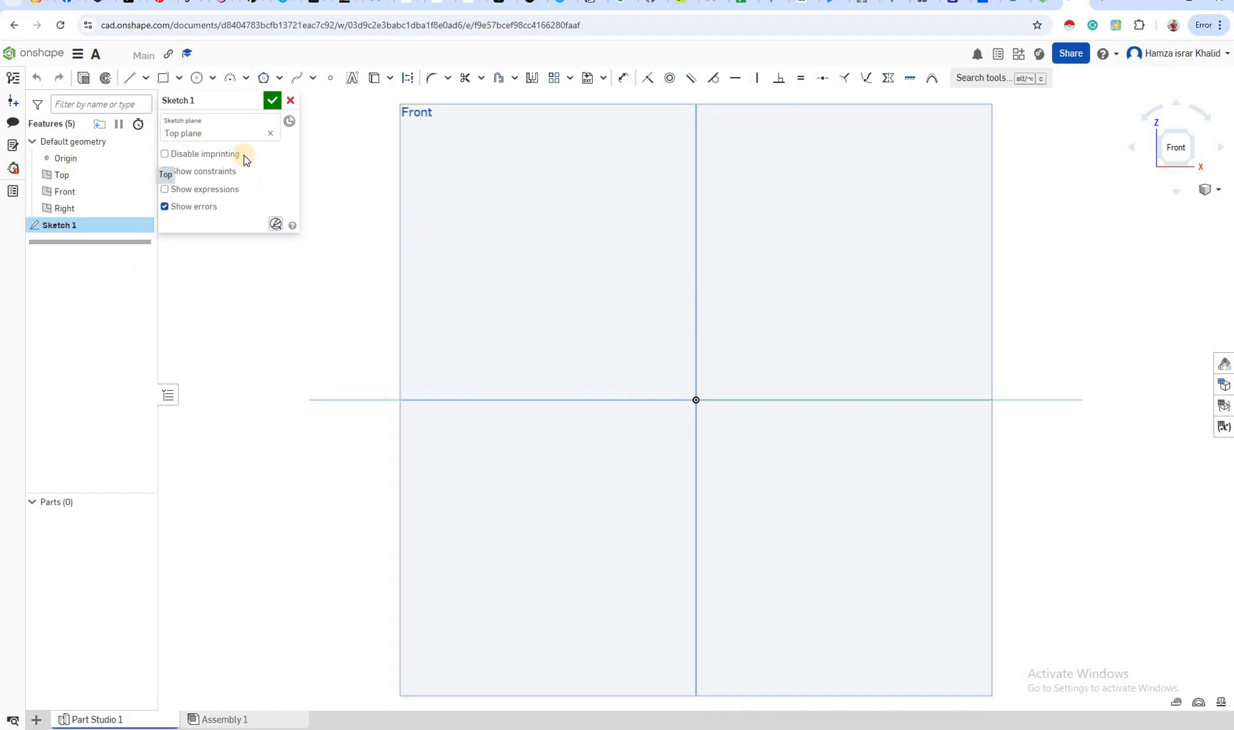
{"action": "left_click", "coordinate": [133, 85]}
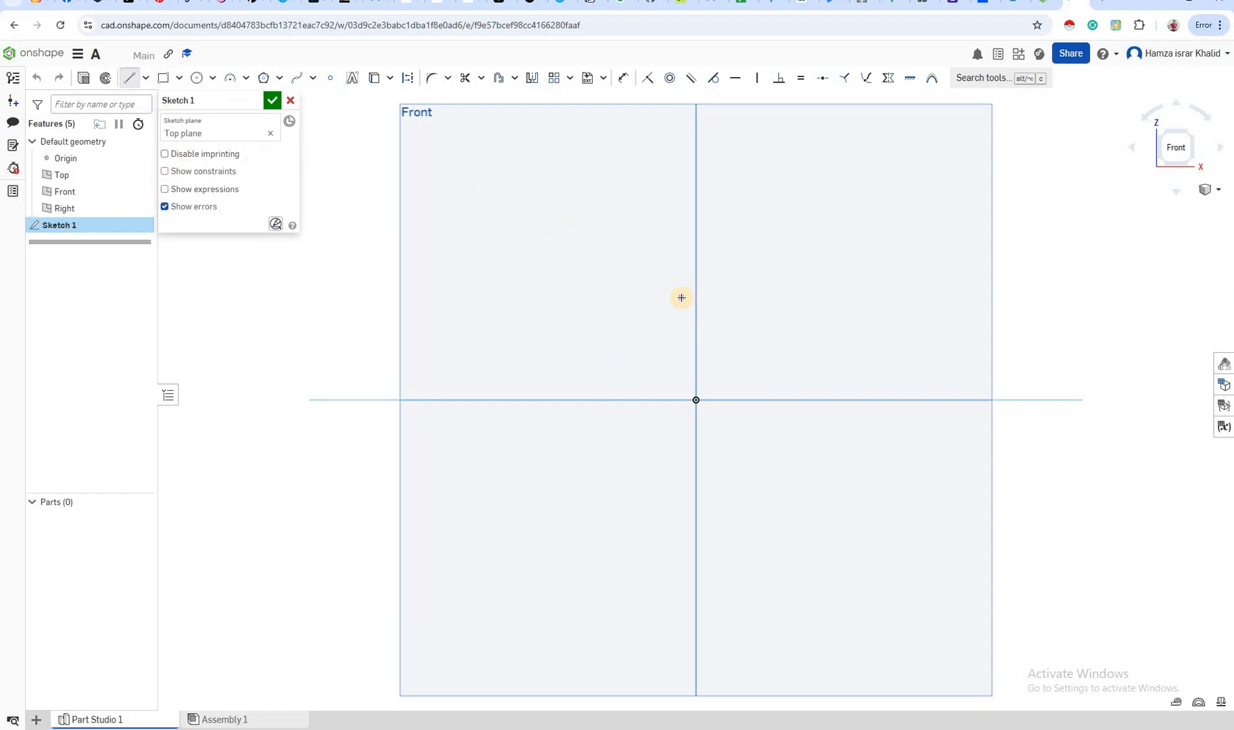
{"action": "key", "text": "n"}
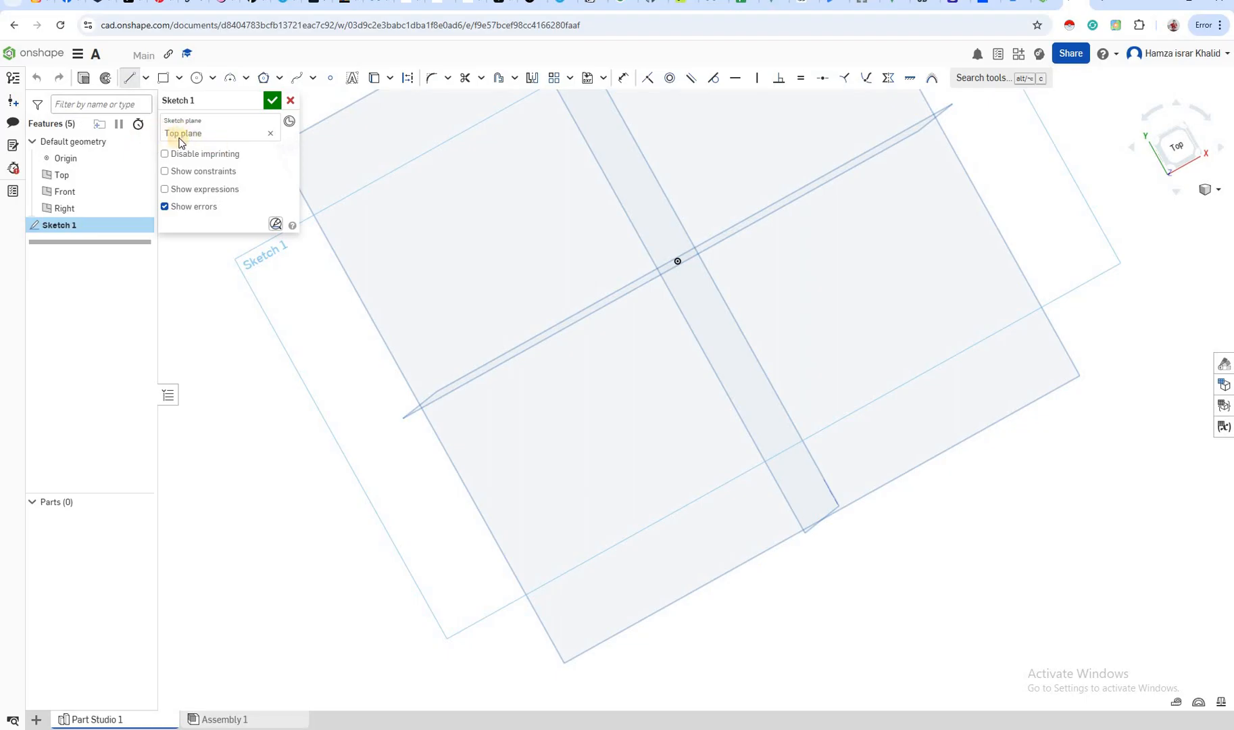
{"action": "left_click", "coordinate": [230, 134]}
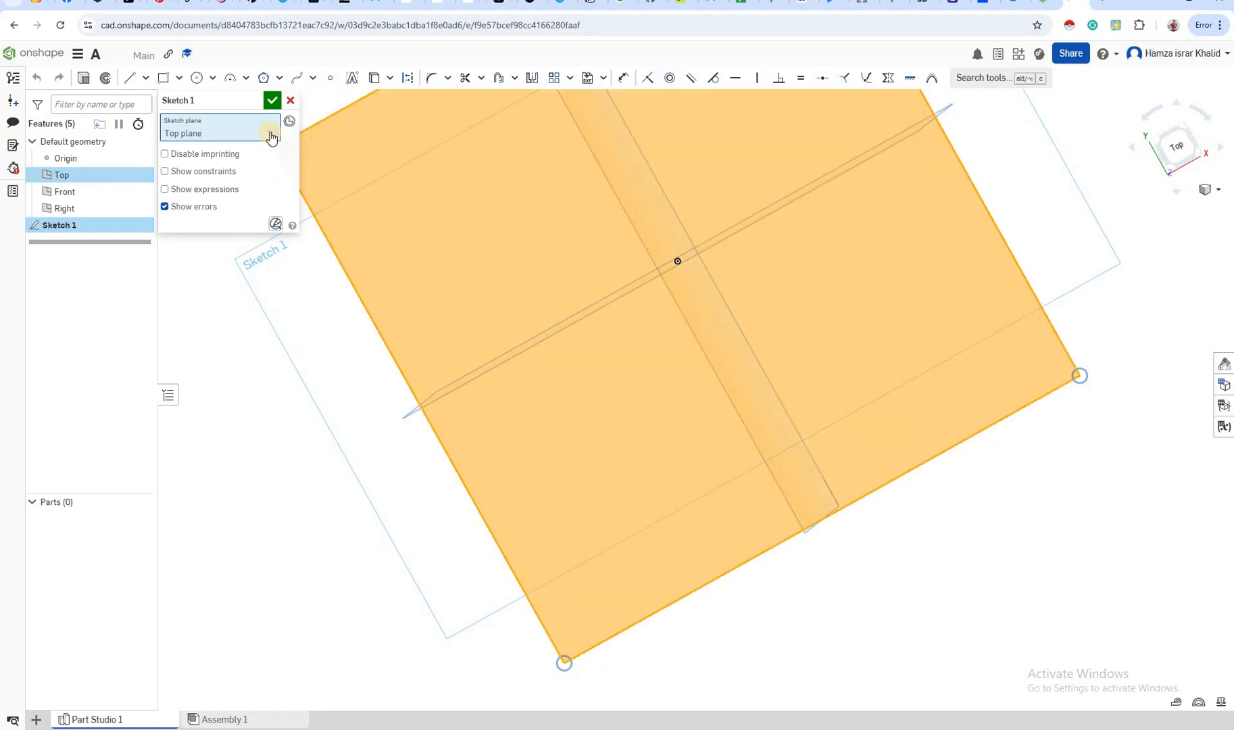
{"action": "left_click", "coordinate": [271, 136]}
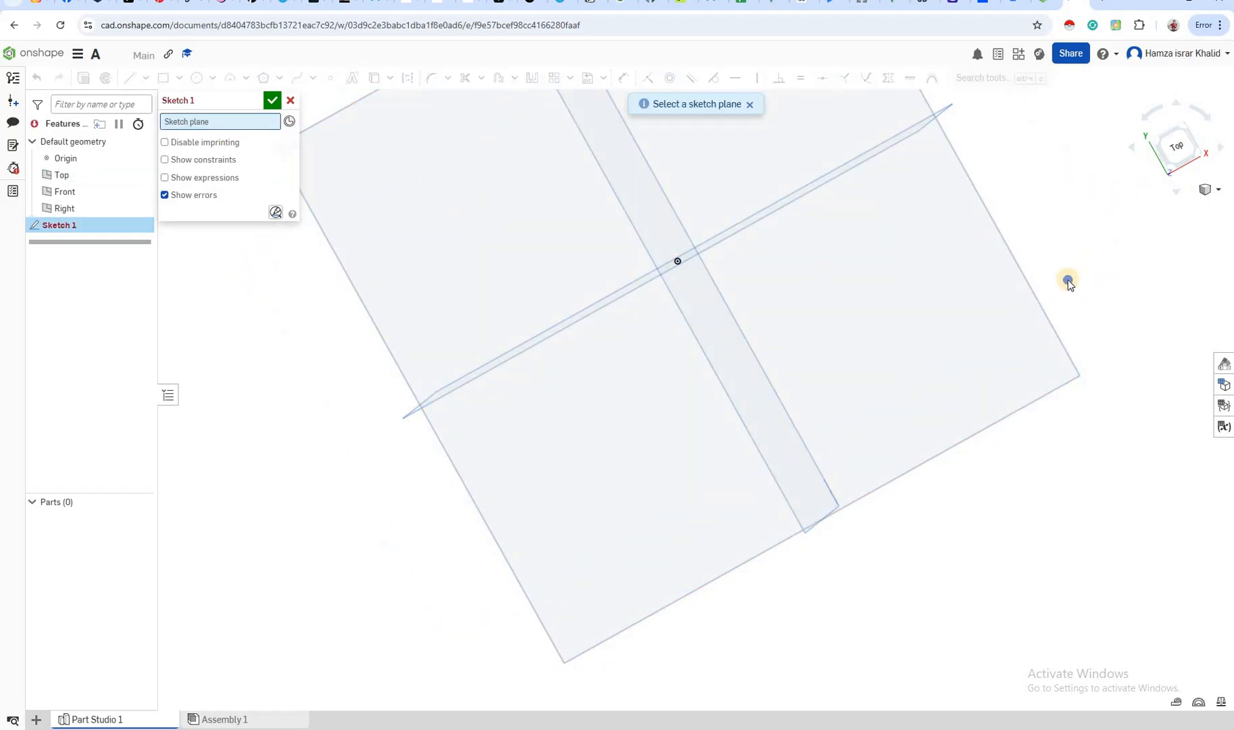
{"action": "right_click_drag", "start_coordinate": [1042, 304], "coordinate": [1161, 328]}
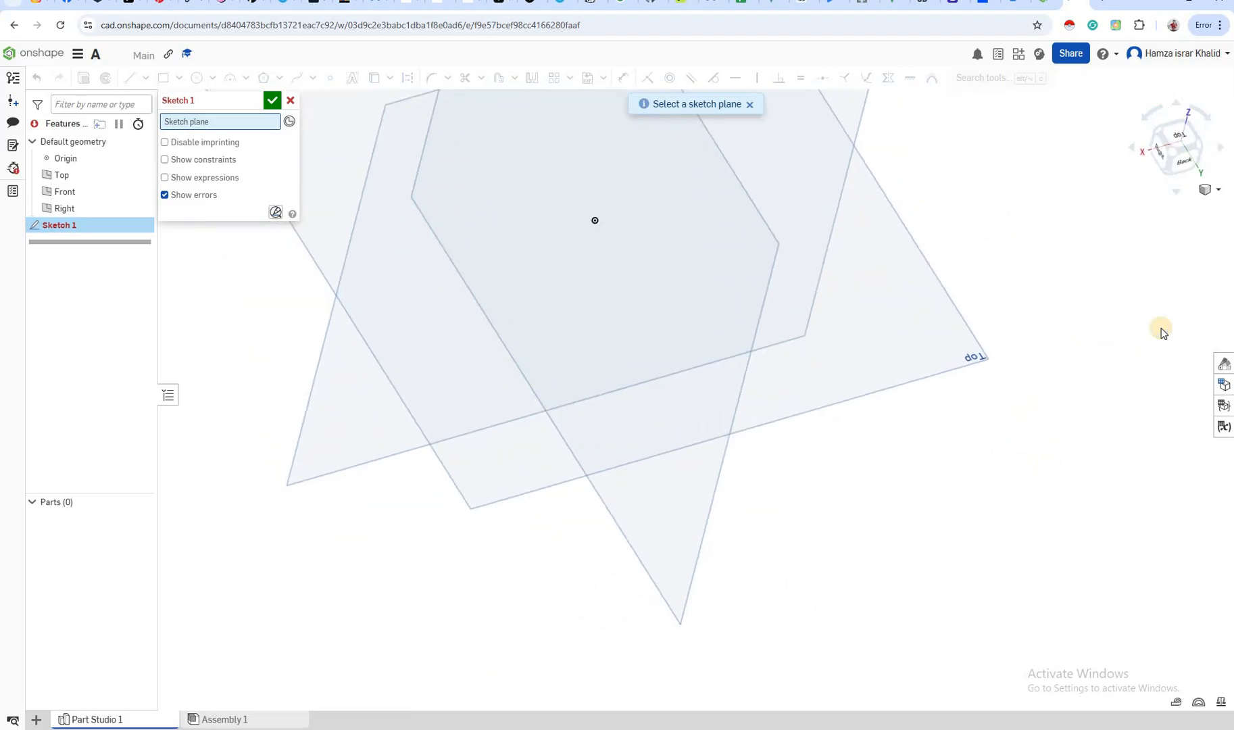
{"action": "left_click", "coordinate": [1156, 153]}
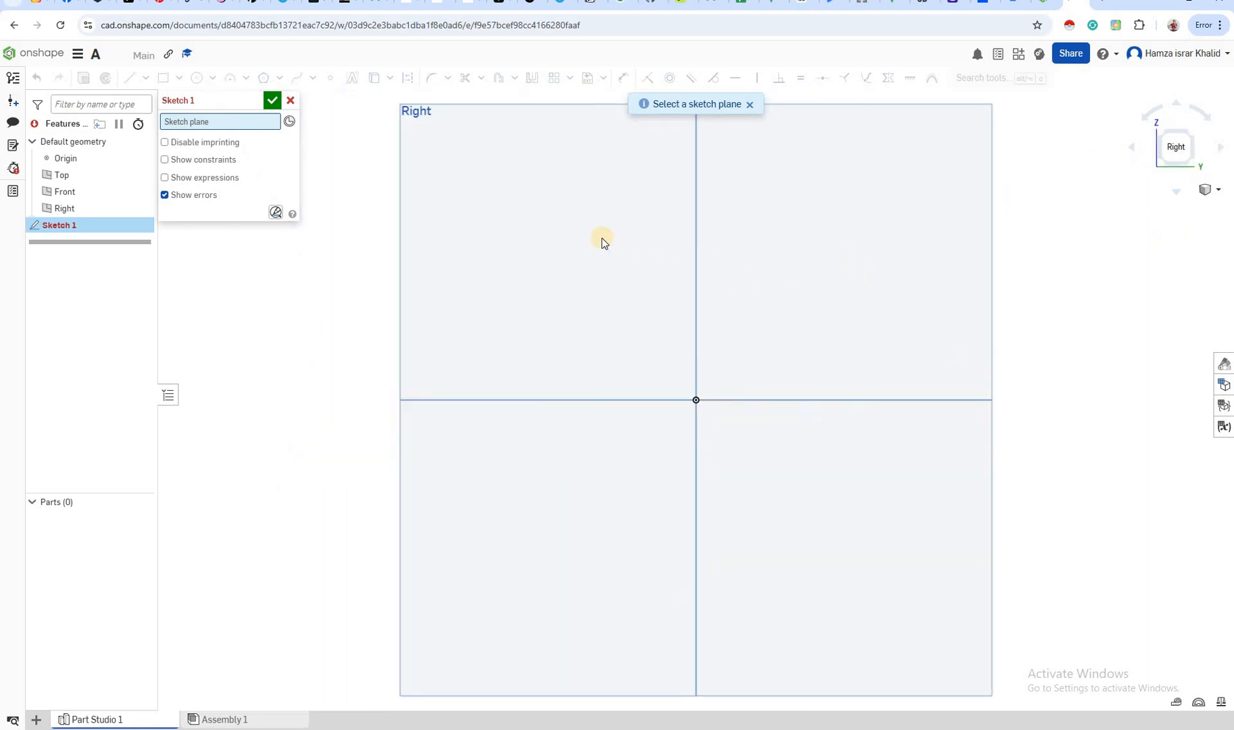
{"action": "left_click", "coordinate": [602, 244]}
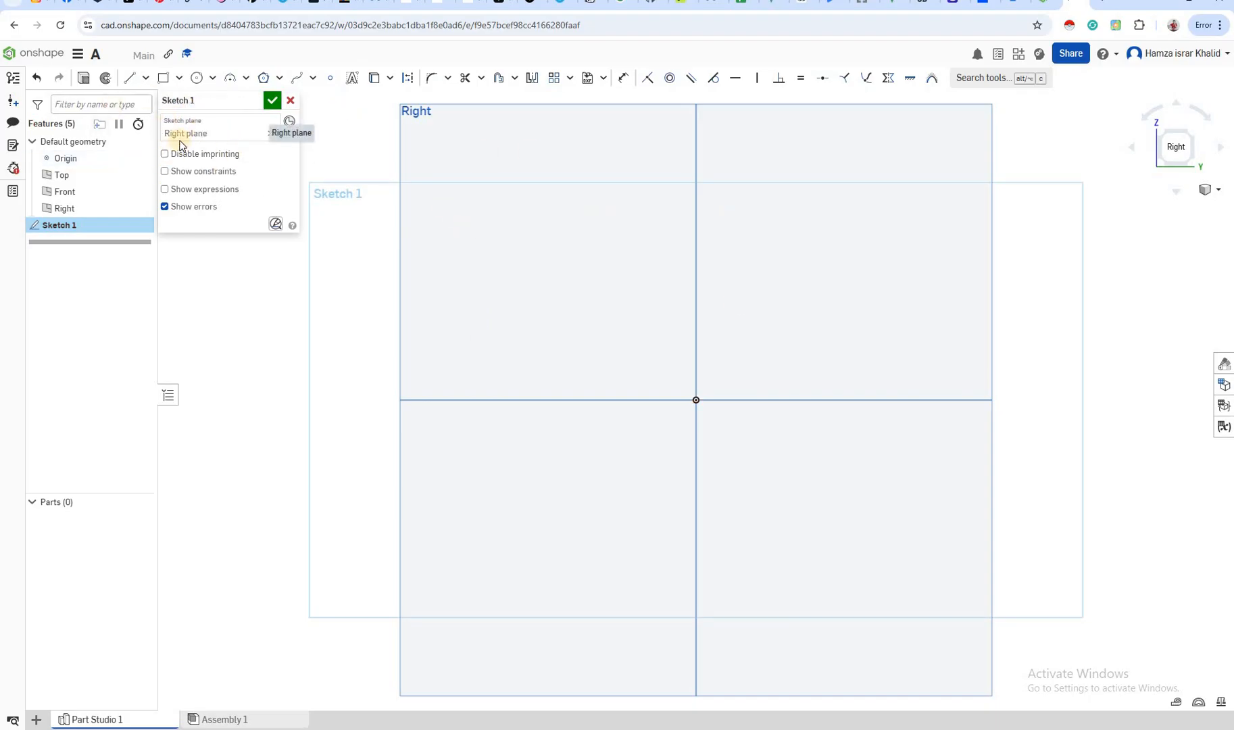
Sketch a near-vertical line about 2.6 long to the left of the origin and slant it by moving its upper endpoint toward the vertical axis
{"action": "left_click", "coordinate": [129, 78]}
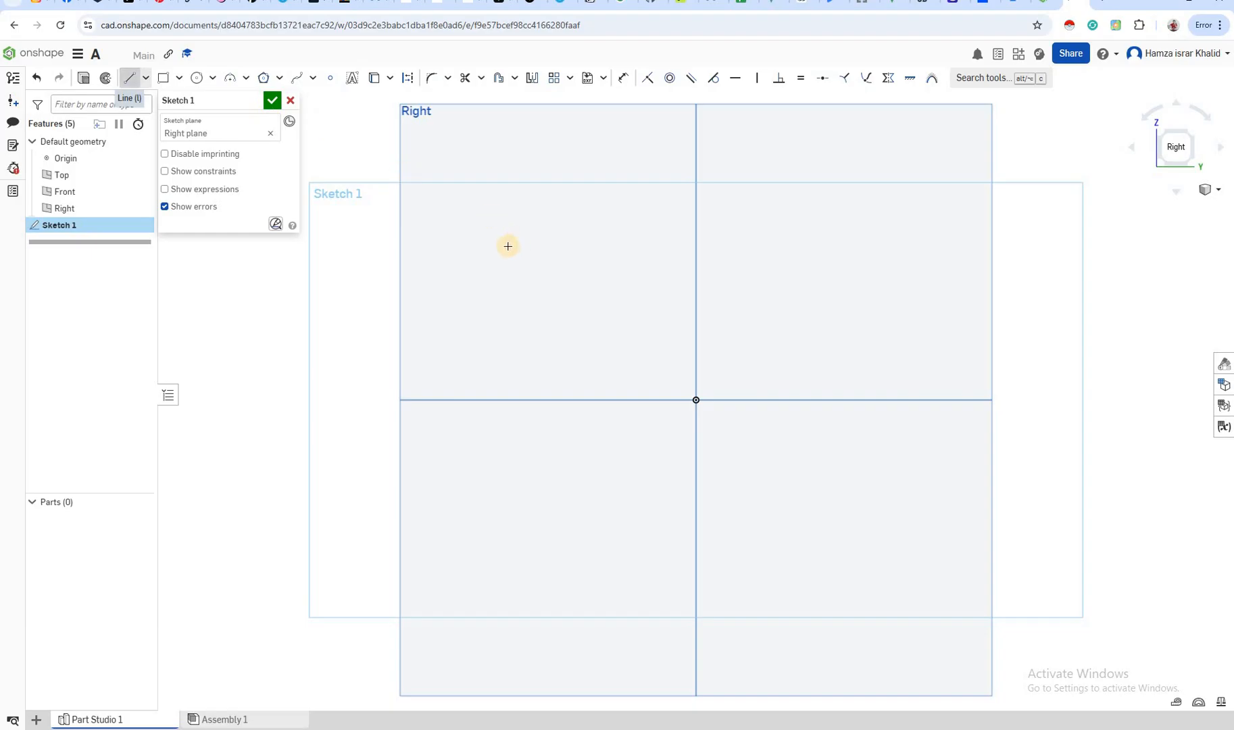
{"action": "left_click_drag", "start_coordinate": [538, 232], "coordinate": [543, 339]}
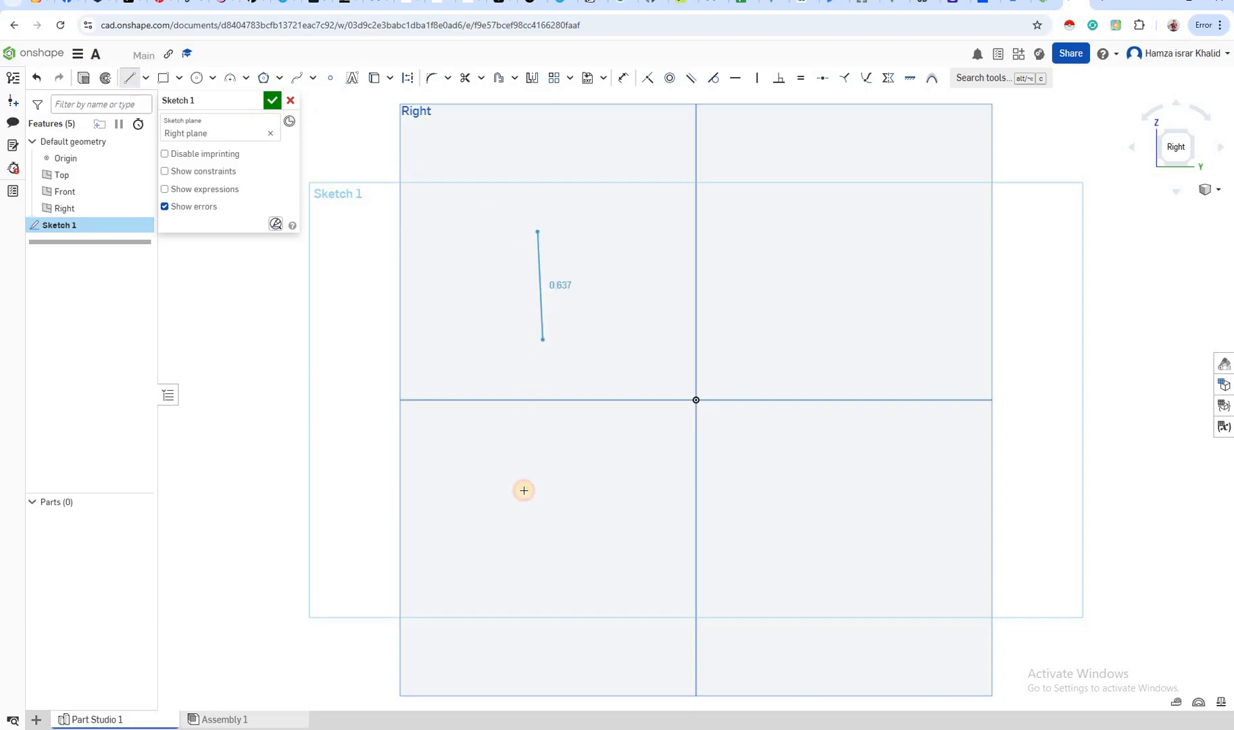
{"action": "left_click_drag", "start_coordinate": [524, 490], "coordinate": [524, 489]}
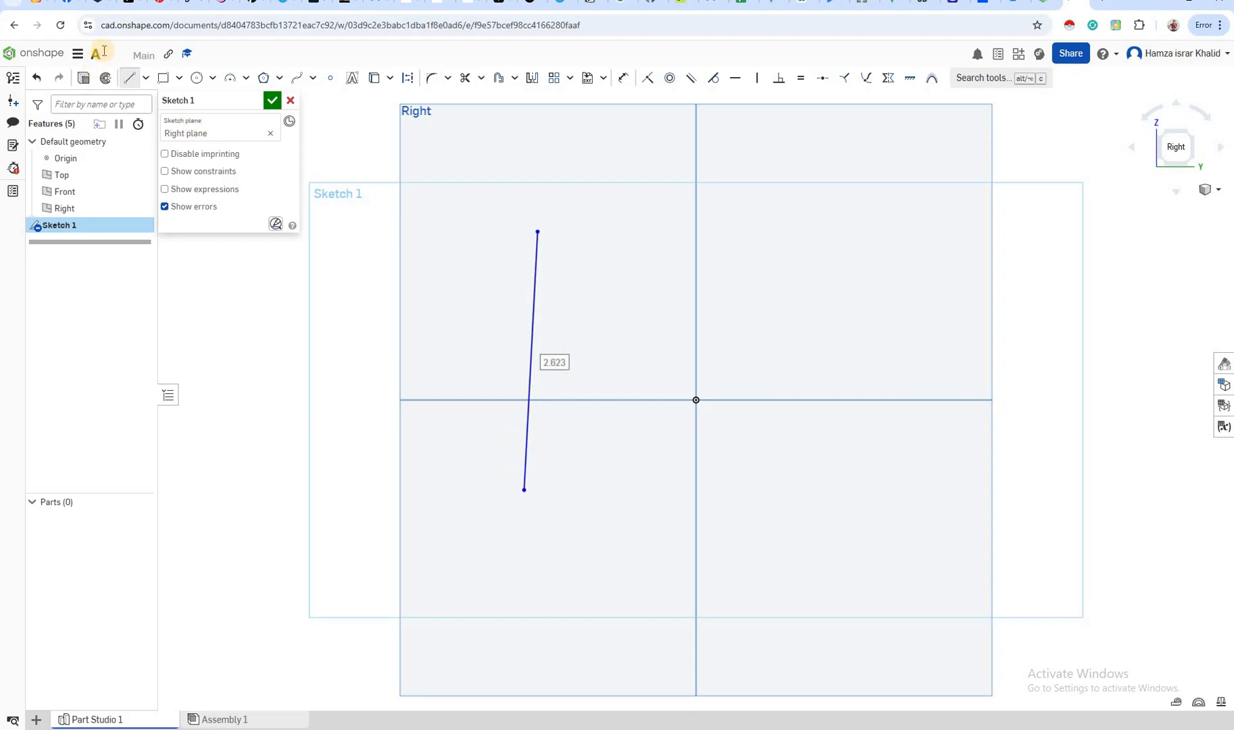
{"action": "left_click", "coordinate": [128, 81]}
{"action": "left_click", "coordinate": [536, 231]}
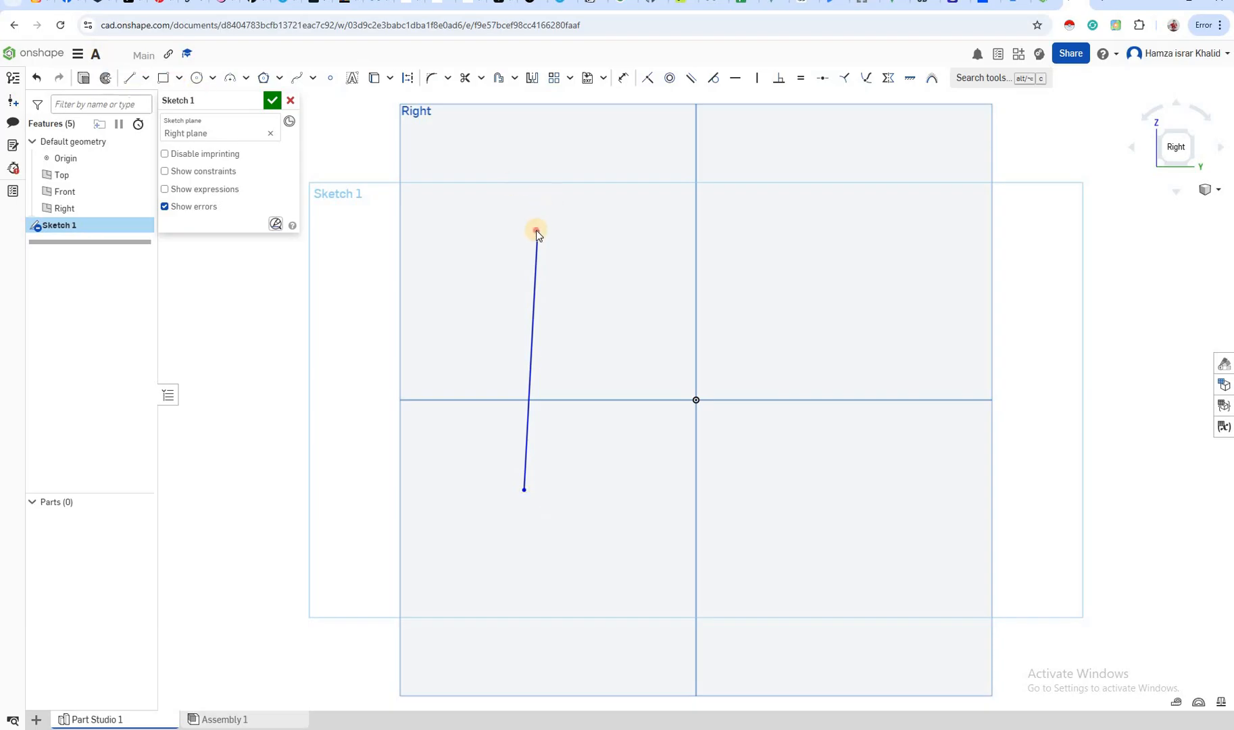
{"action": "left_click_drag", "start_coordinate": [536, 230], "coordinate": [611, 236]}
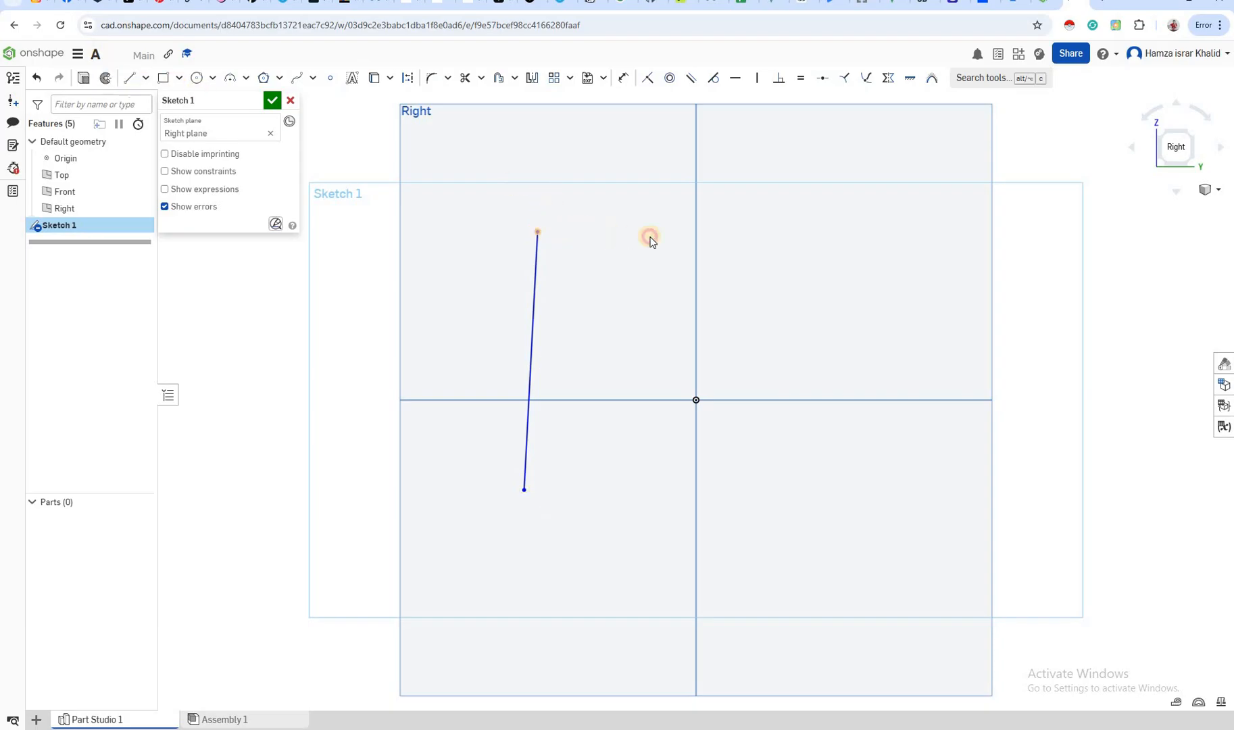
Add three connected lines from the slanted line's upper endpoint to its lower one, with the short middle segment about 0.5 long, closing the profile
{"action": "left_click", "coordinate": [805, 276]}
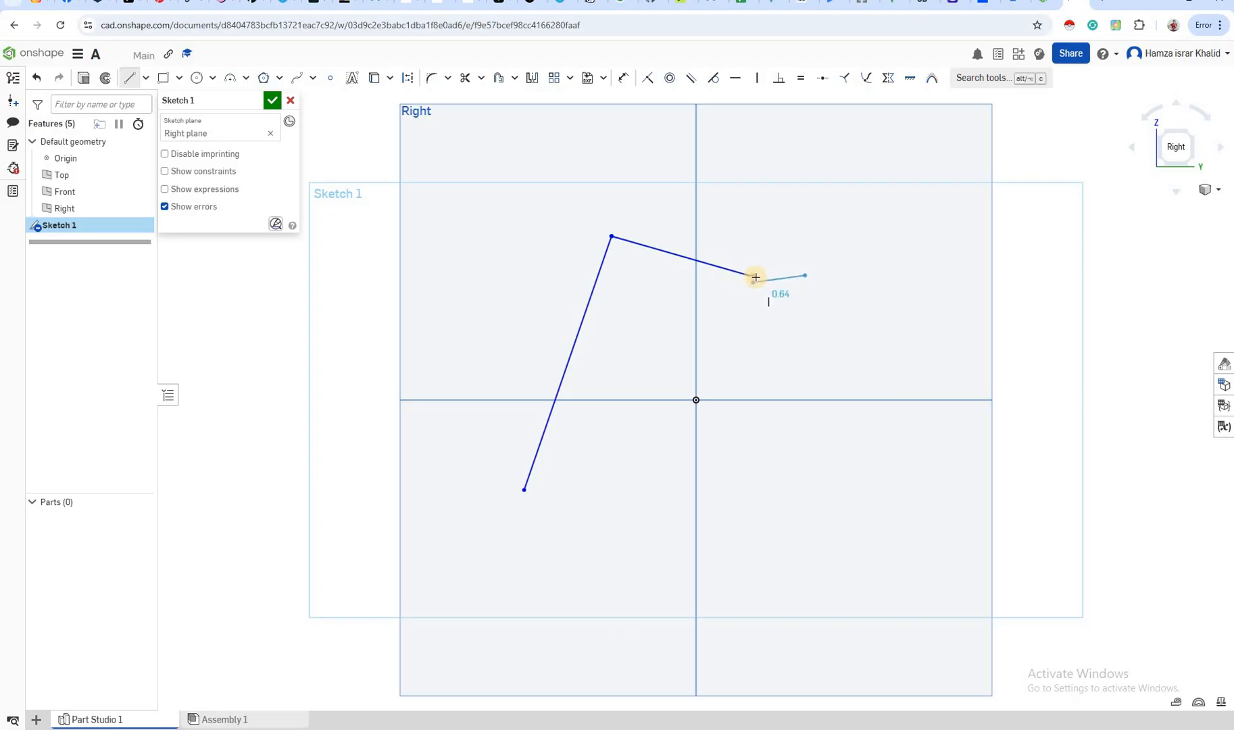
{"action": "left_click", "coordinate": [756, 277]}
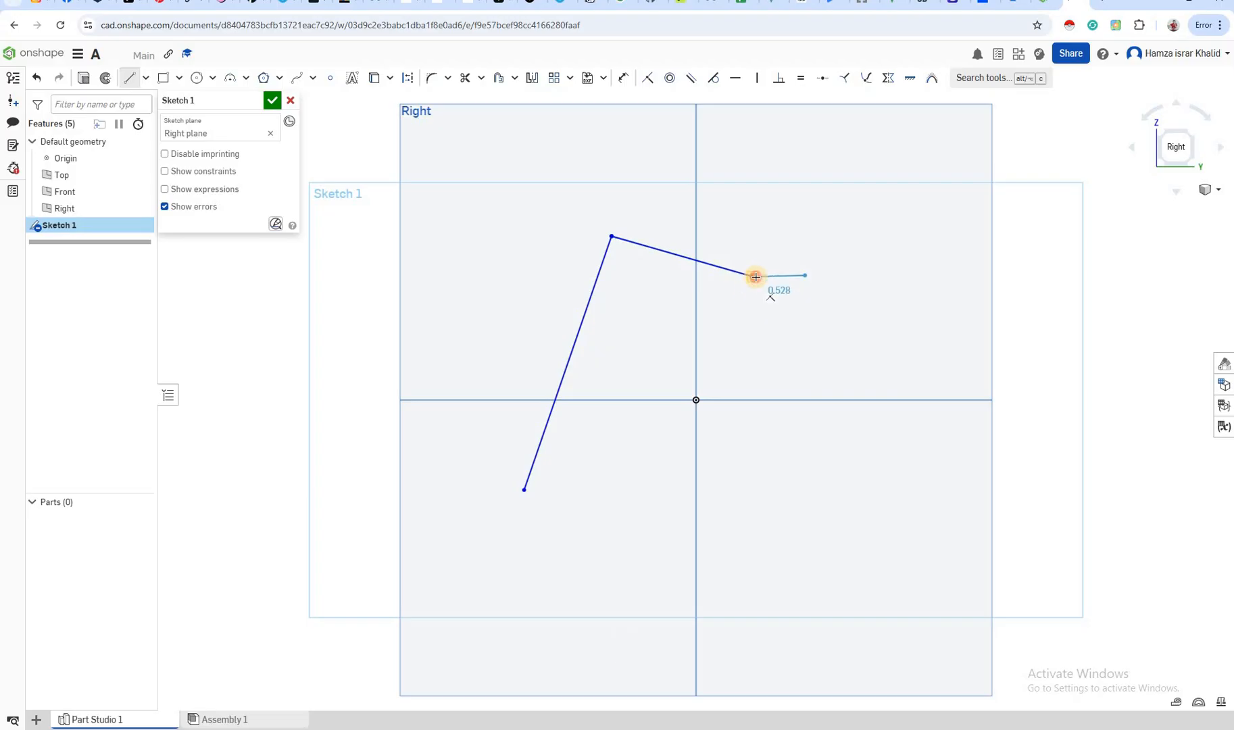
{"action": "left_click", "coordinate": [806, 277]}
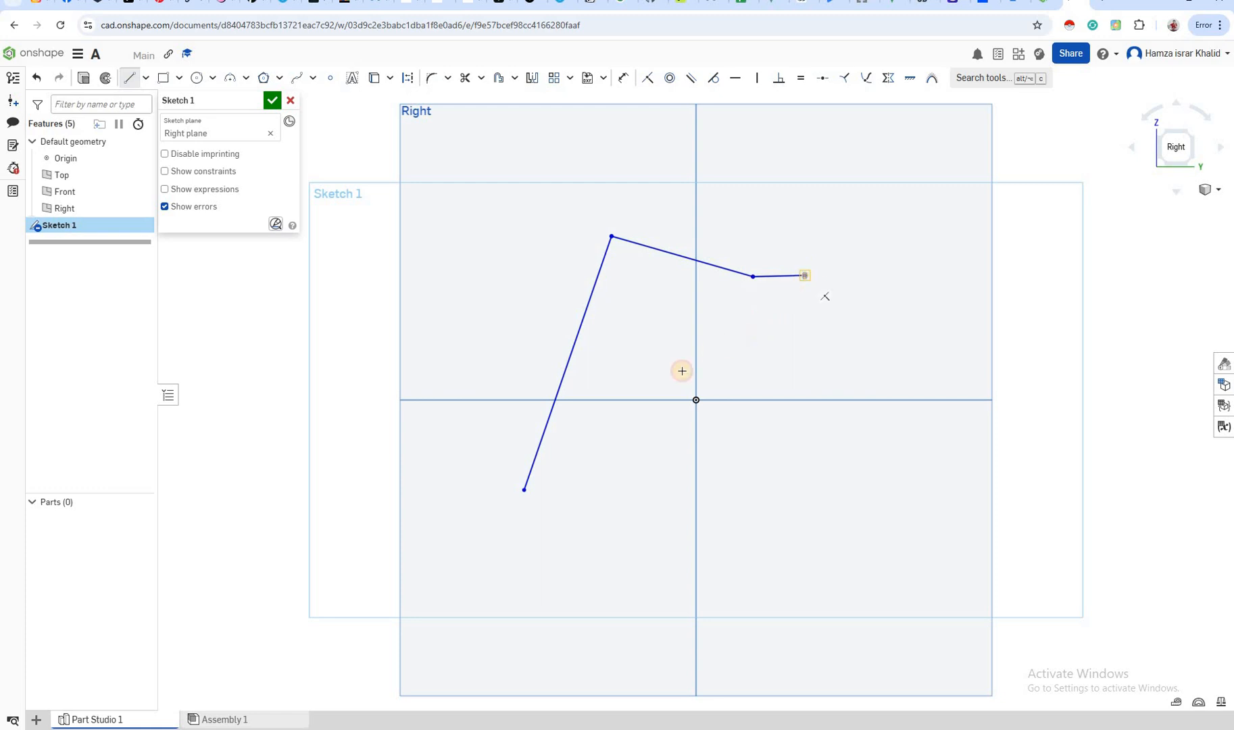
{"action": "left_click", "coordinate": [524, 486]}
{"action": "left_click", "coordinate": [603, 384]}
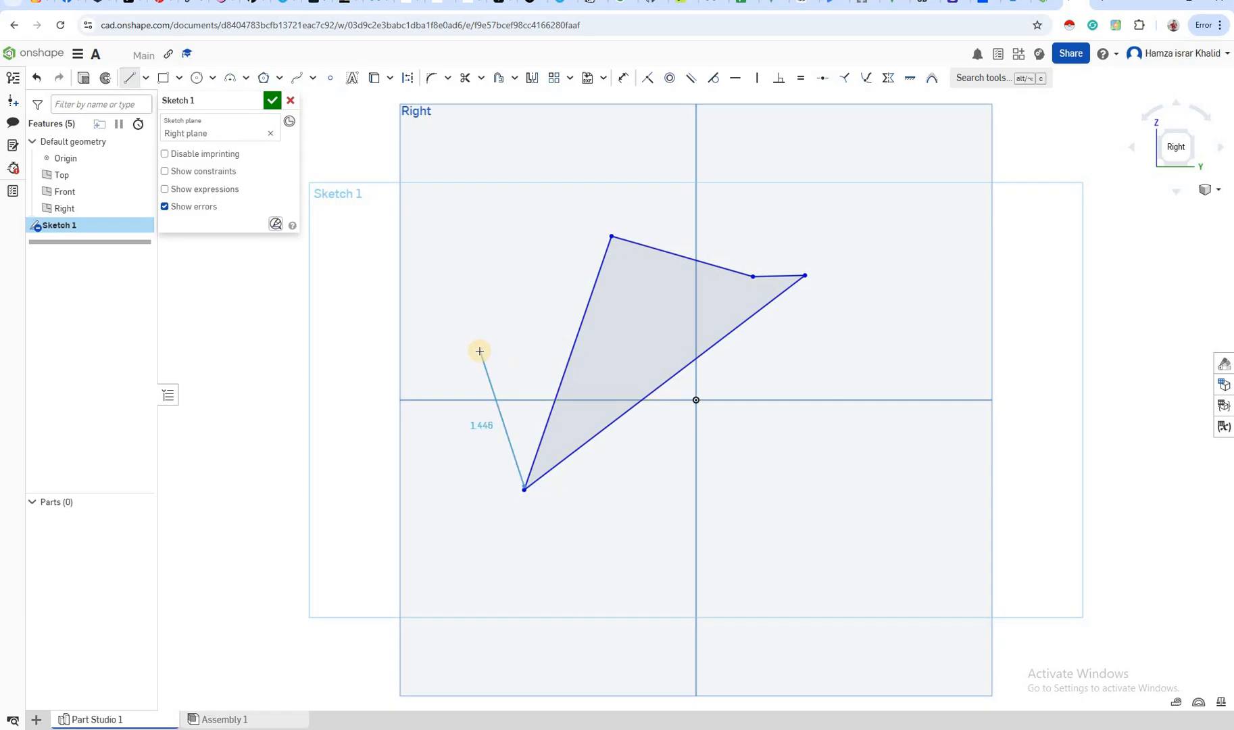
End the line chain and start a blind solid extrude of the closed Sketch 1 profile as a new part
{"action": "key", "text": "Escape"}
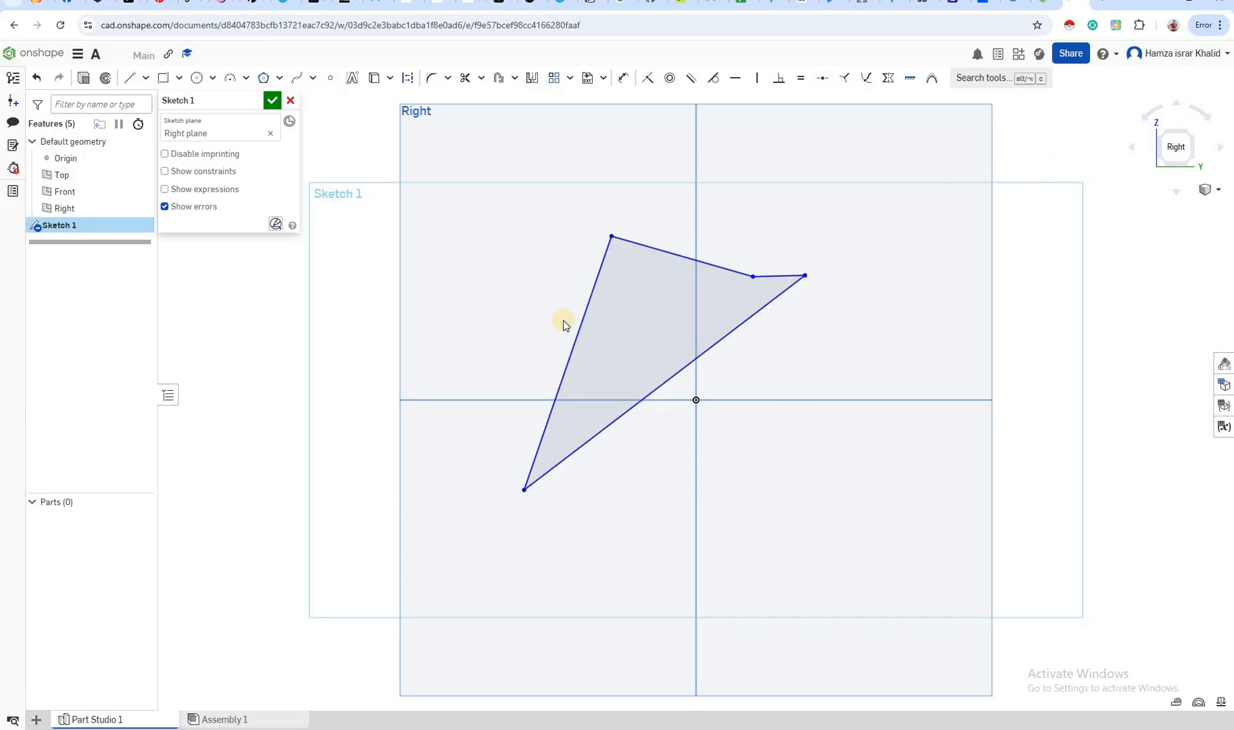
{"action": "key", "text": "shift+7"}
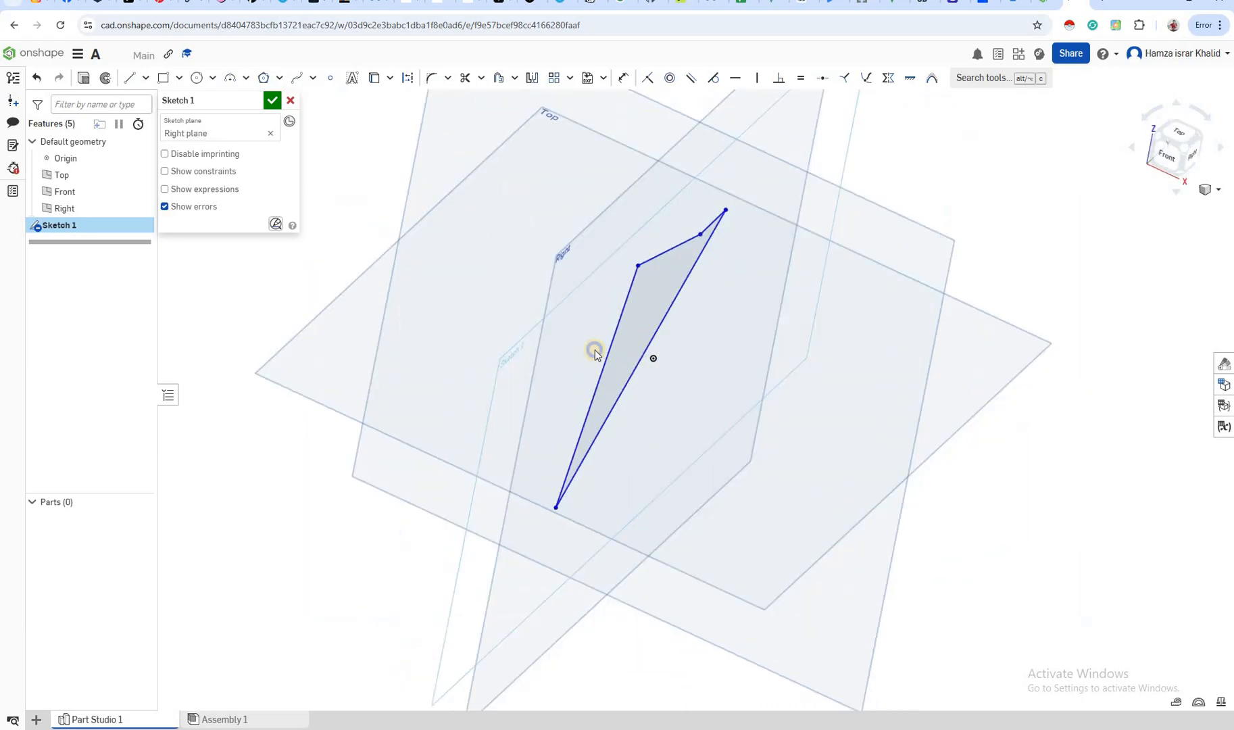
{"action": "mouse_move", "coordinate": [595, 350]}
{"action": "right_mouse_down"}
{"action": "mouse_move", "coordinate": [579, 341]}
{"action": "mouse_move", "coordinate": [598, 336]}
{"action": "right_mouse_up"}
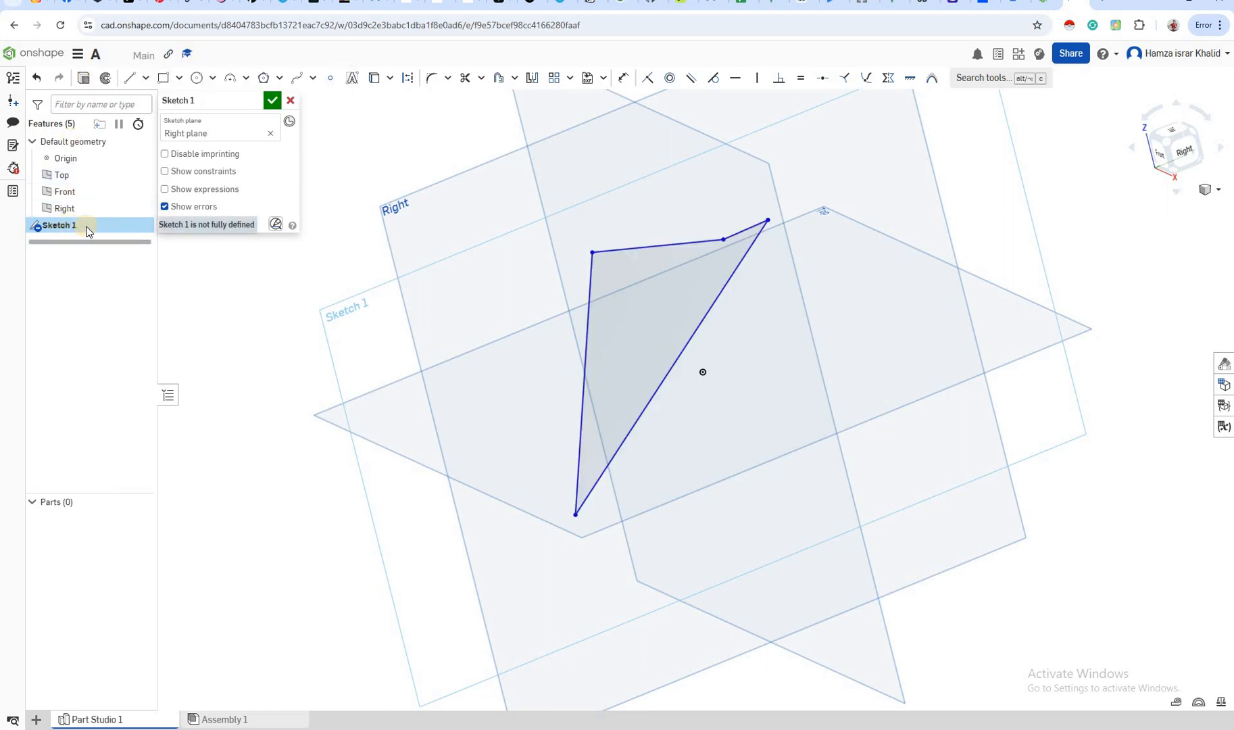
{"action": "left_click", "coordinate": [82, 85]}
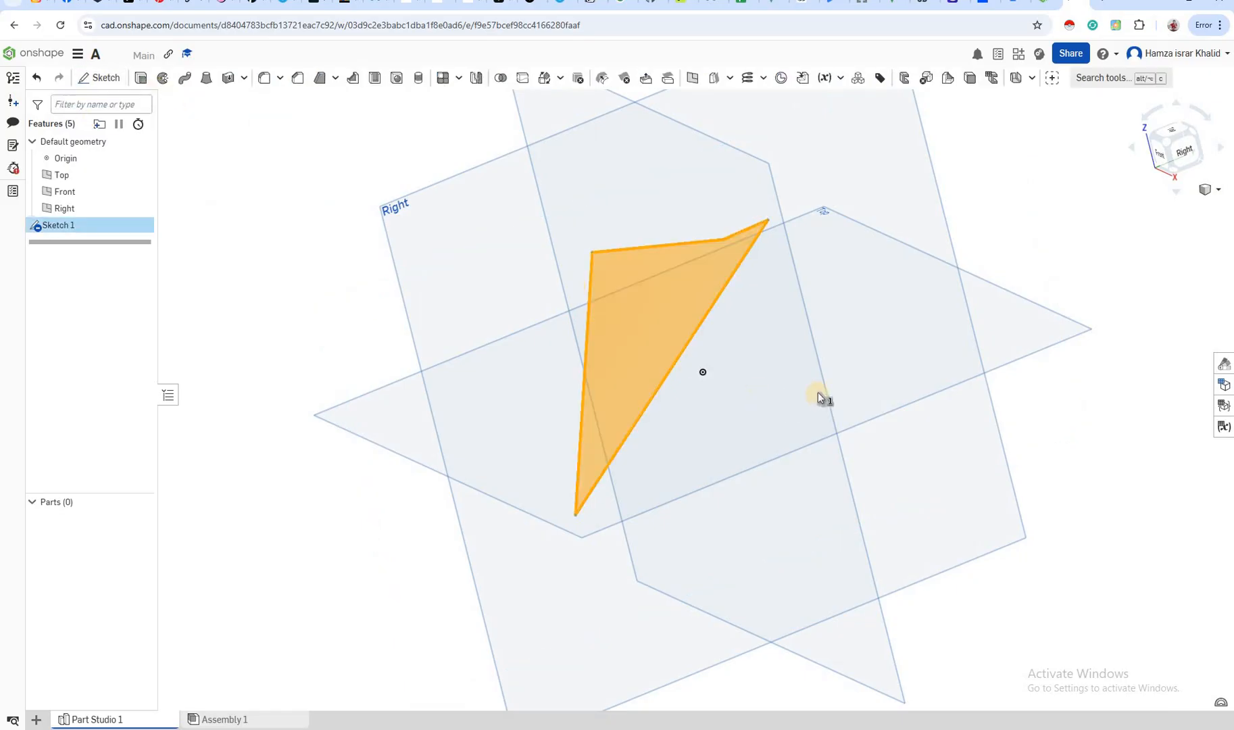
{"action": "key", "text": "shift+e"}
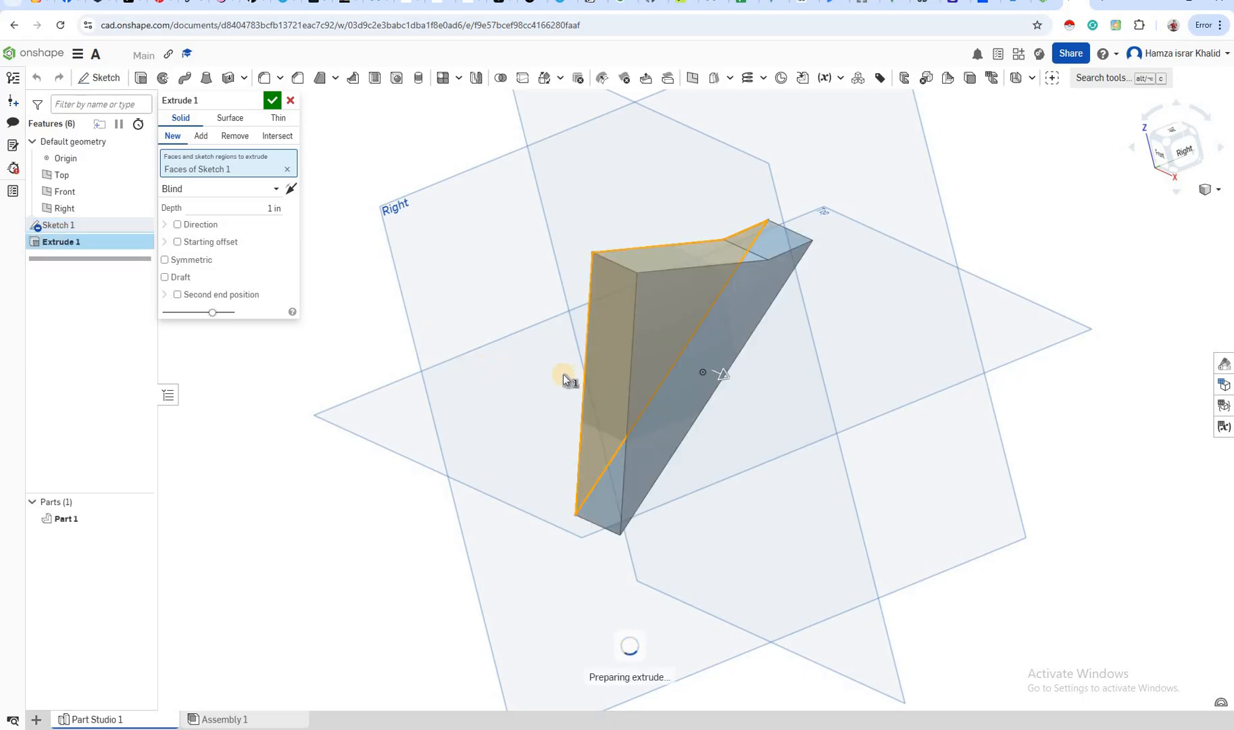
Pull the extrusion out to about 1.84 in, and enter 2.5 as its depth
{"action": "right_click_drag", "start_coordinate": [595, 390], "coordinate": [741, 366]}
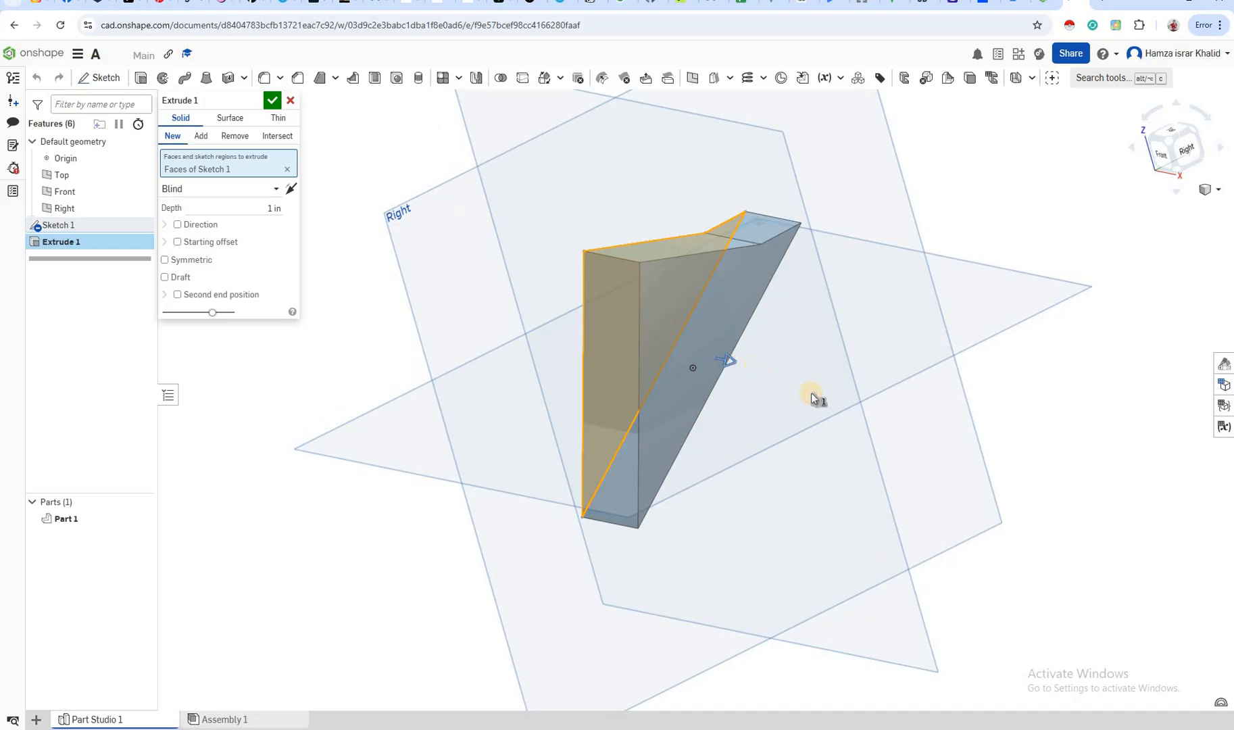
{"action": "left_click_drag", "start_coordinate": [733, 371], "coordinate": [777, 376]}
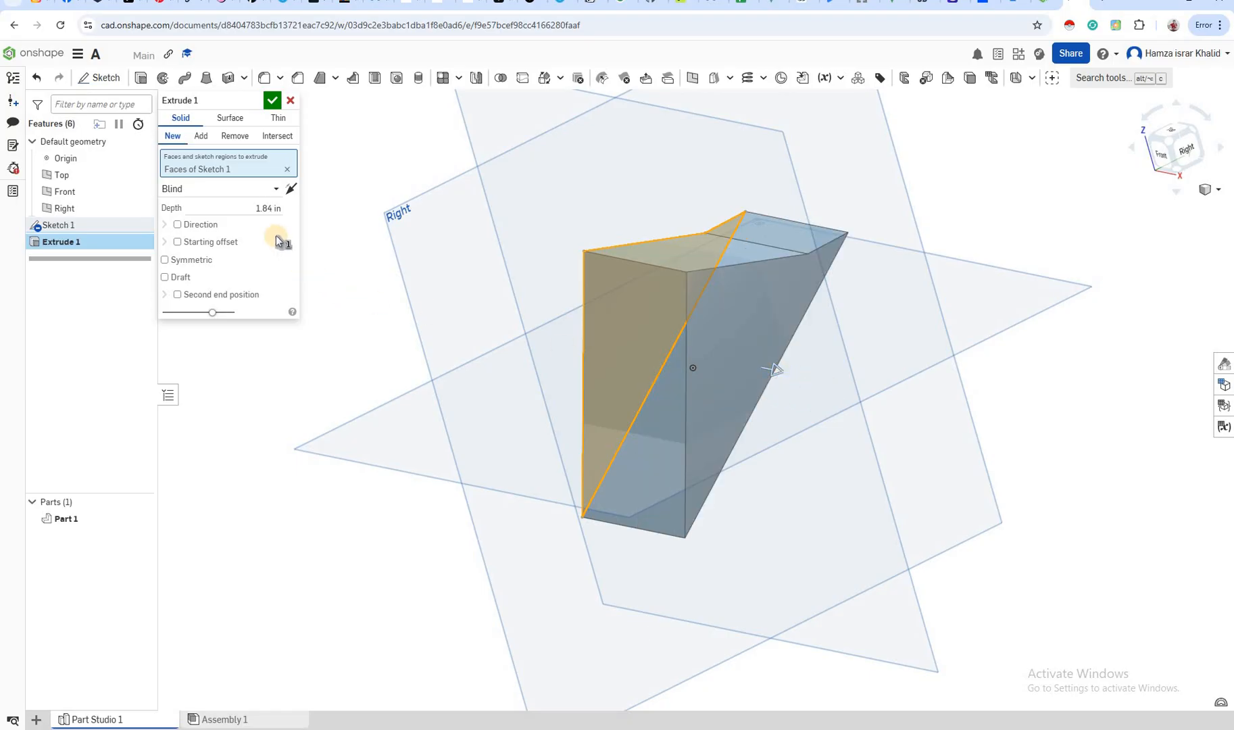
{"action": "left_click", "coordinate": [254, 212]}
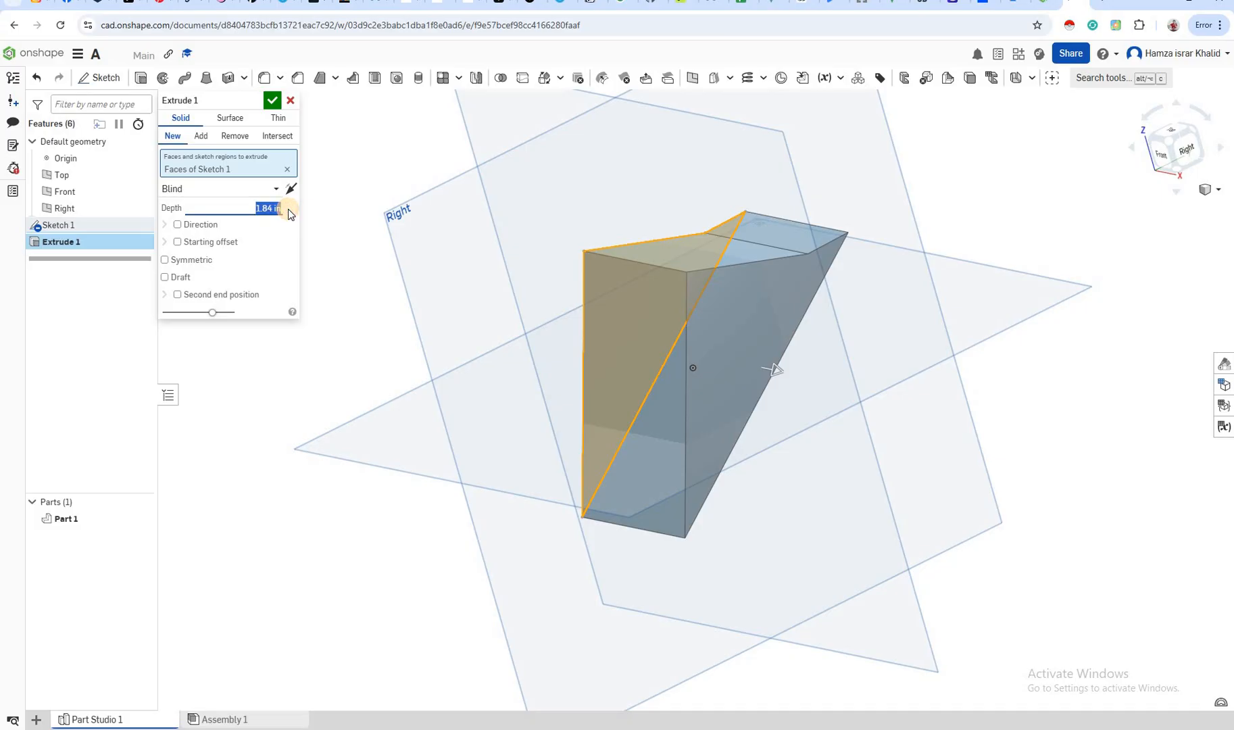
{"action": "type", "text": "2.5"}
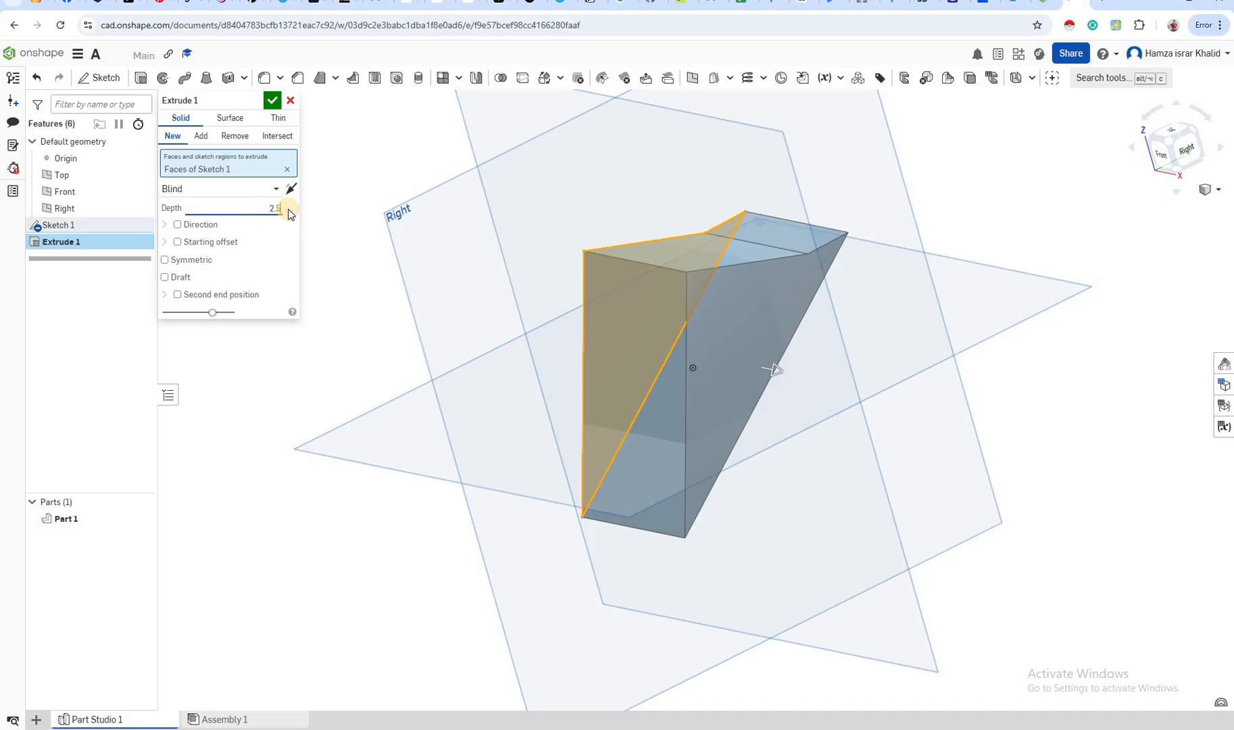